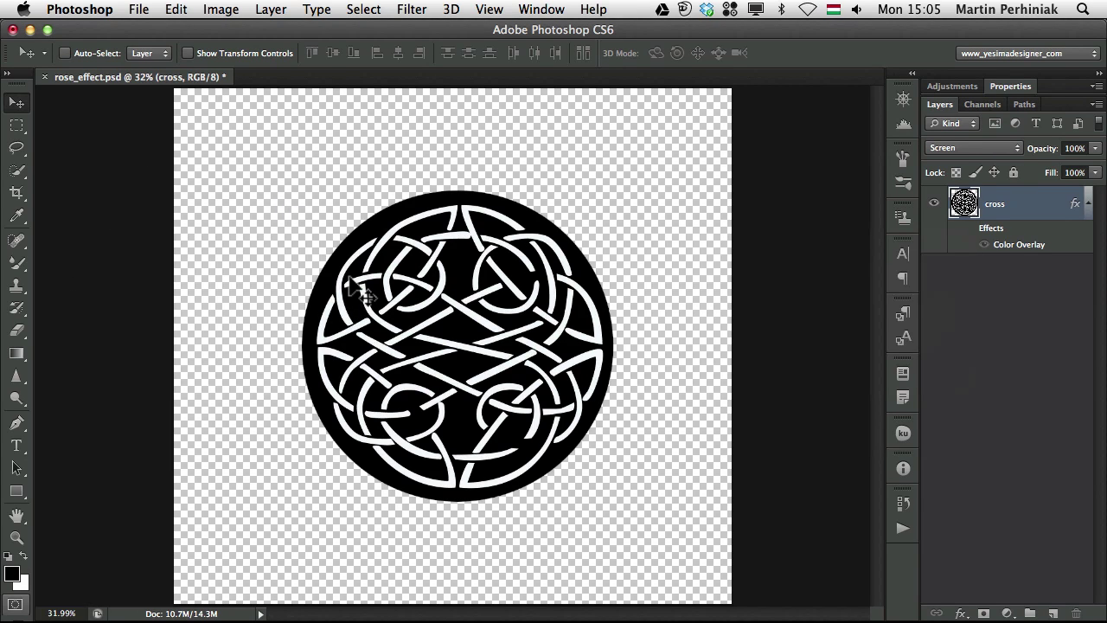
Step: Drag the cross layer's black knot circle a little up and to the left
drag(437, 303, 470, 291)
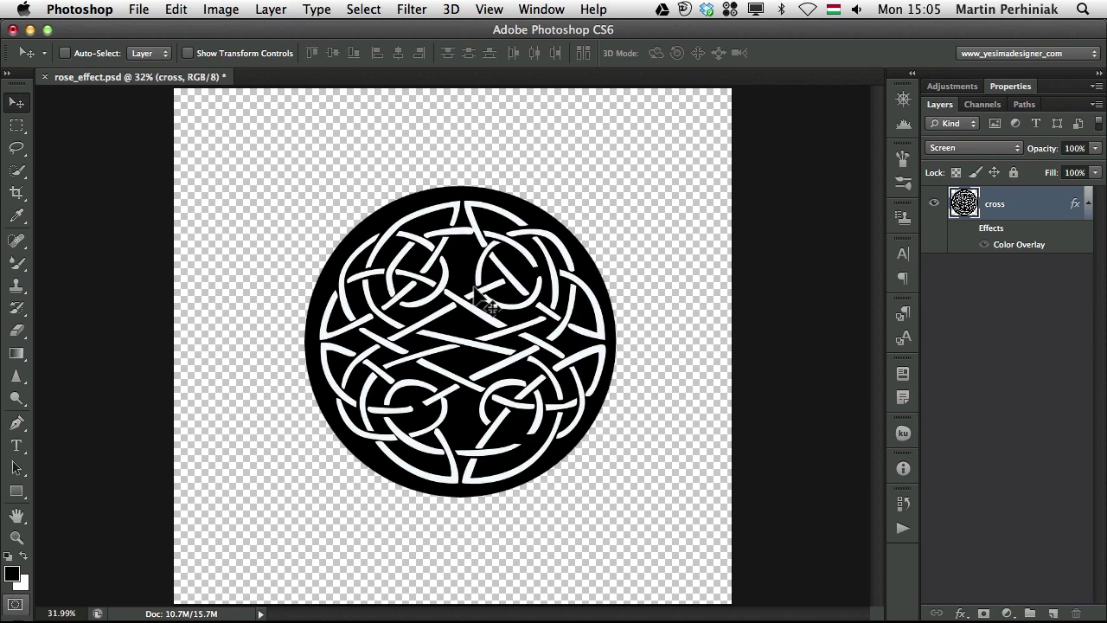
Step: Drag the cross layer's knot circle from Photoshop onto the blank Illustrator artboard and zoom in on it
right_click(398, 305)
click(428, 313)
drag(428, 313, 414, 384)
key(super+Tab)
click(437, 309)
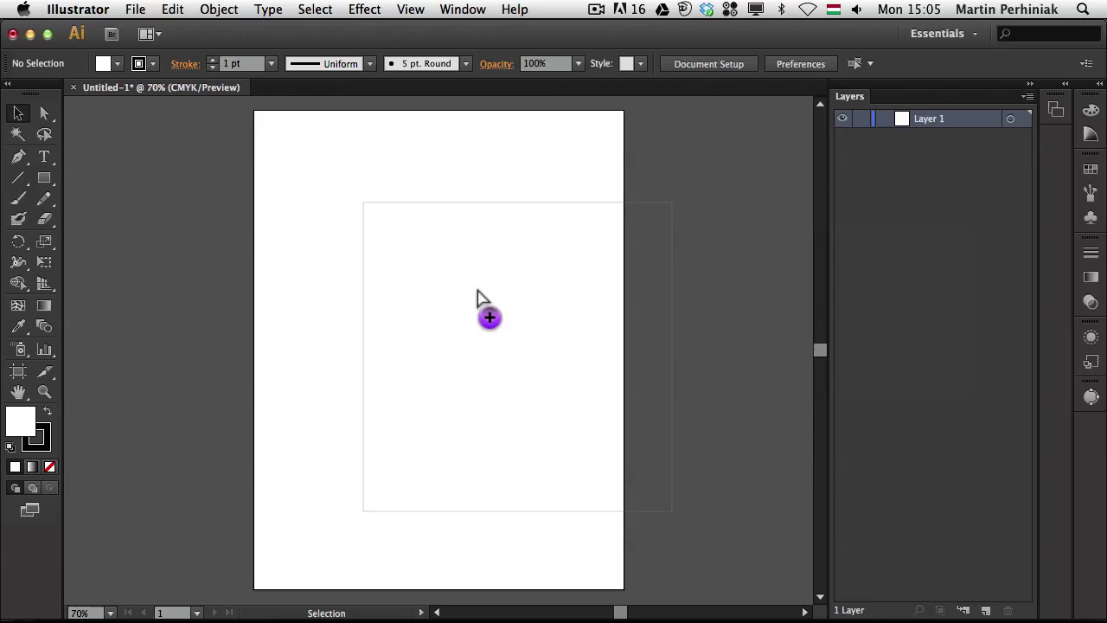
drag(410, 286, 411, 281)
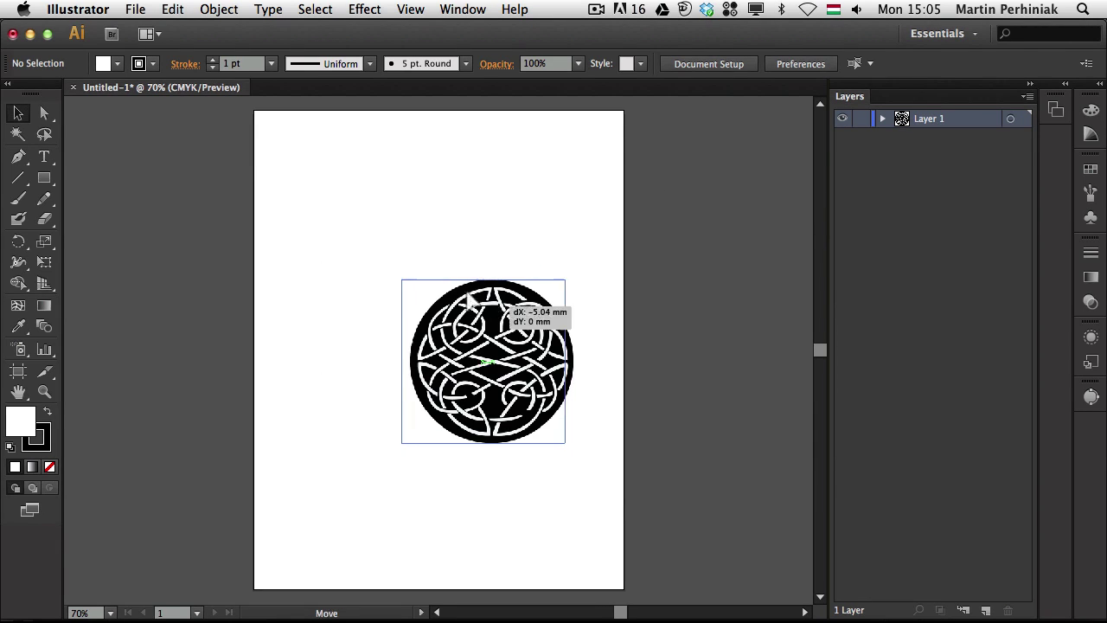
key(super+space)
drag(333, 223, 514, 423)
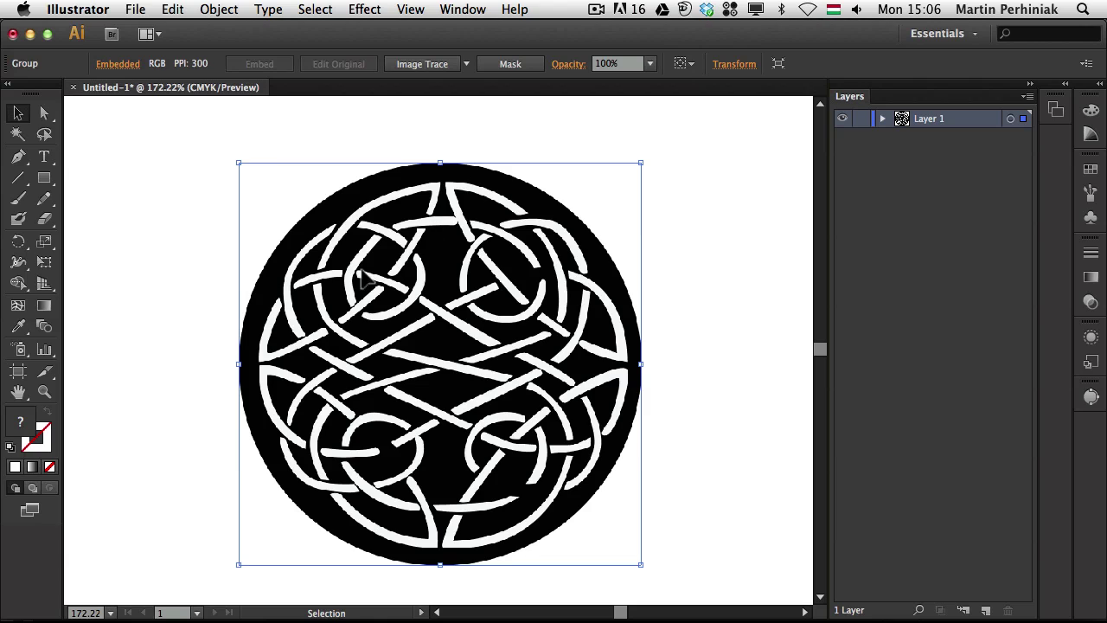
drag(416, 295, 411, 286)
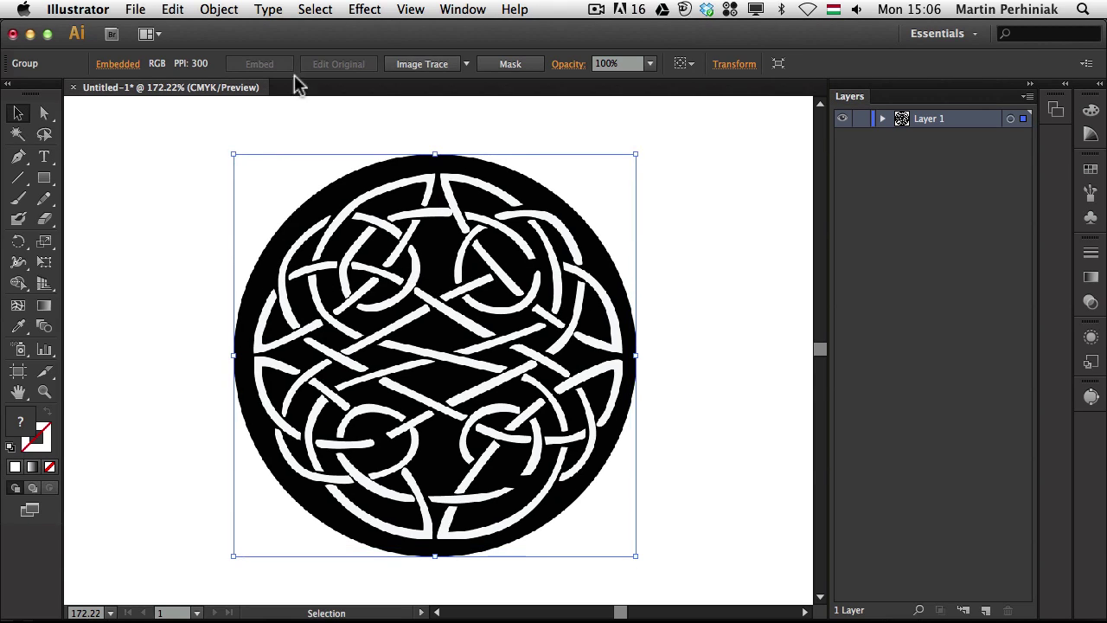
Step: Image Trace the knot image with the Black and White Logo preset
click(433, 68)
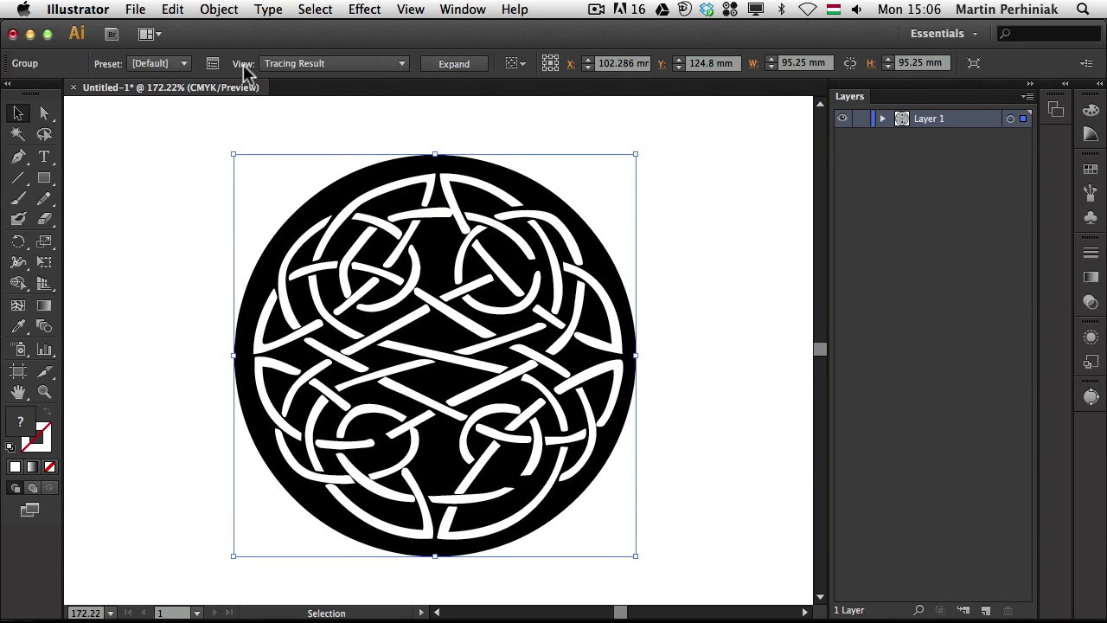
click(184, 63)
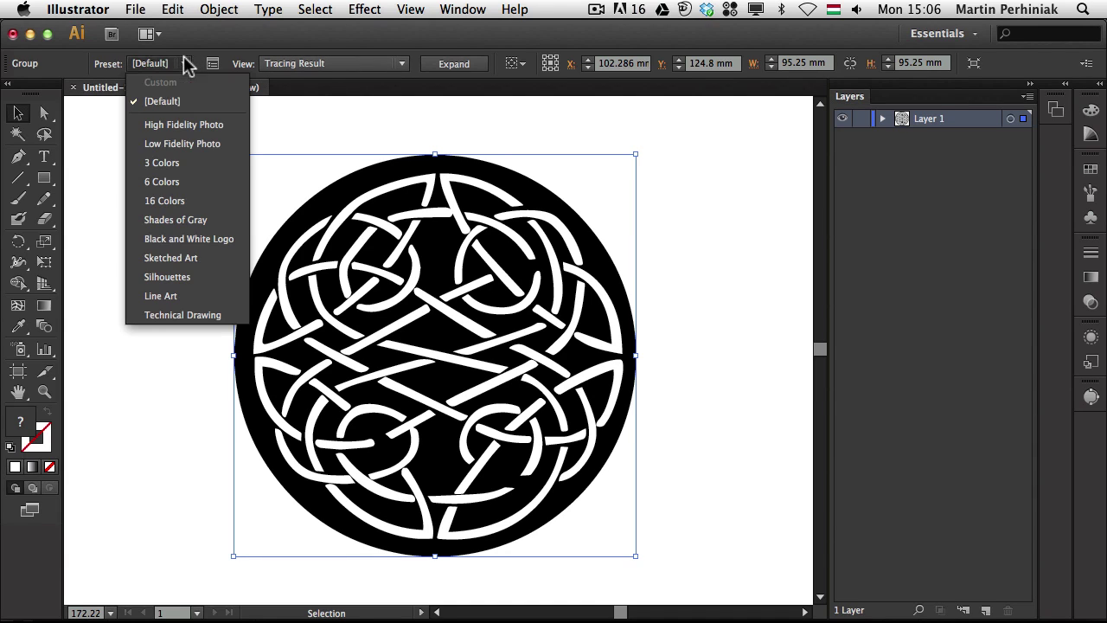
click(198, 239)
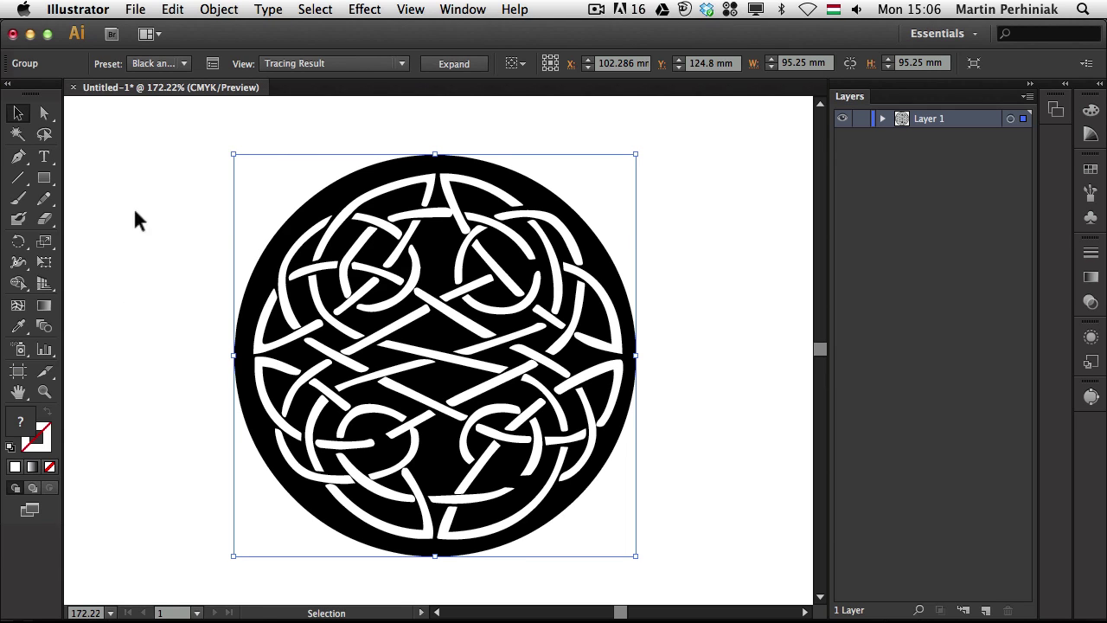
click(195, 164)
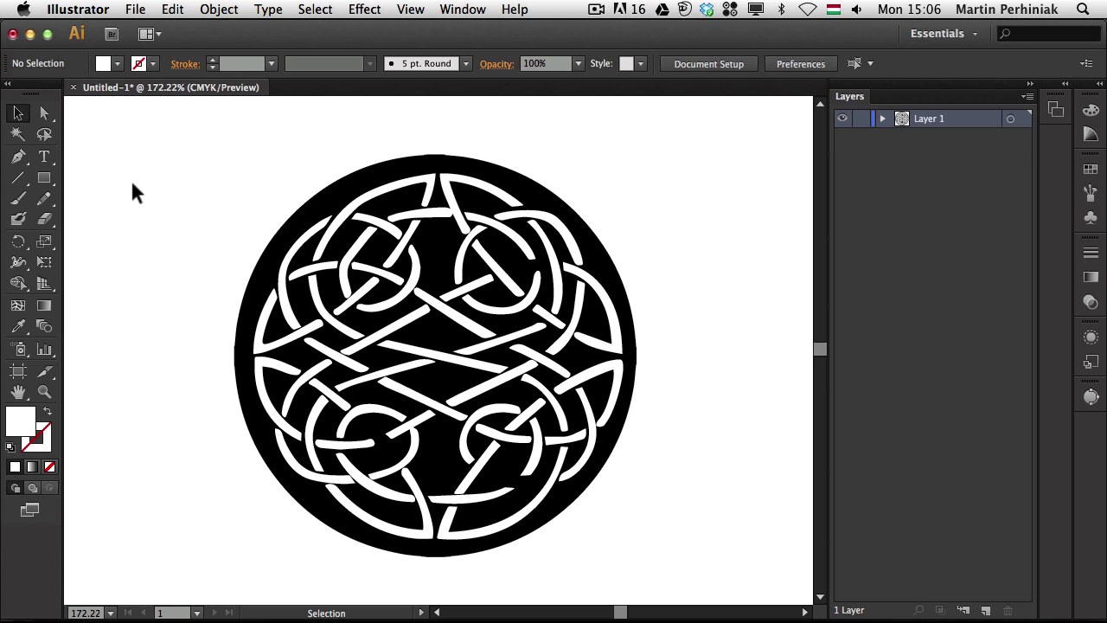
Step: Select all the traced artwork and delete it, leaving the artboard empty
key(super+a)
key(Delete)
key(super+minus)
key(super+minus)
key(super+minus)
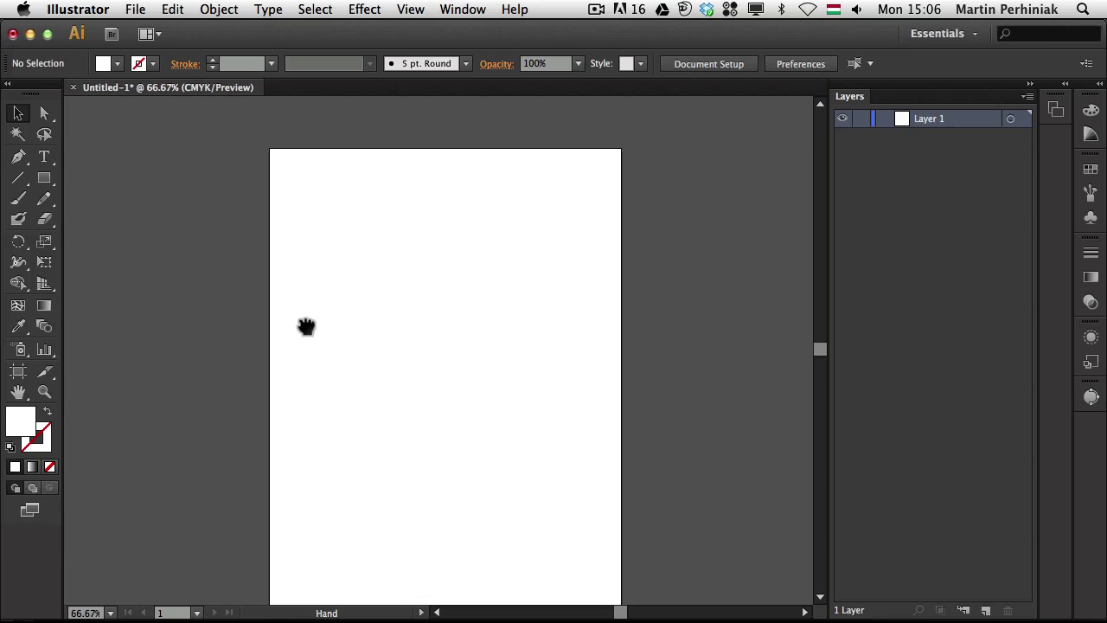
Step: In Bridge, open the web header folder and bring up the options for yoga_final.eps
drag(306, 324, 296, 304)
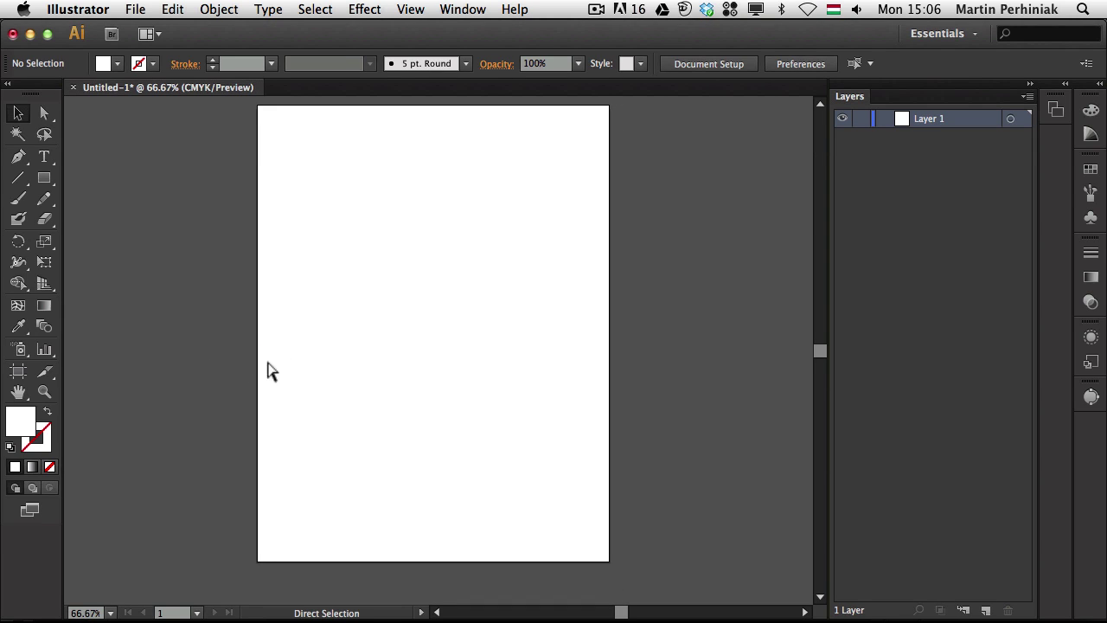
key(super+Tab)
click(440, 297)
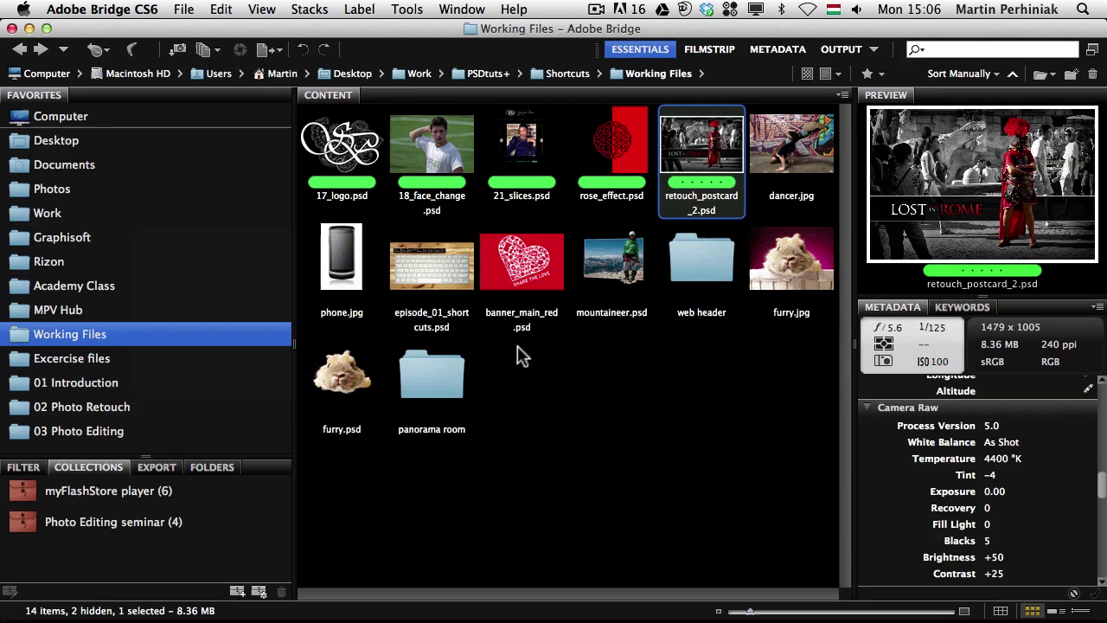
click(596, 359)
click(689, 260)
double_click(690, 264)
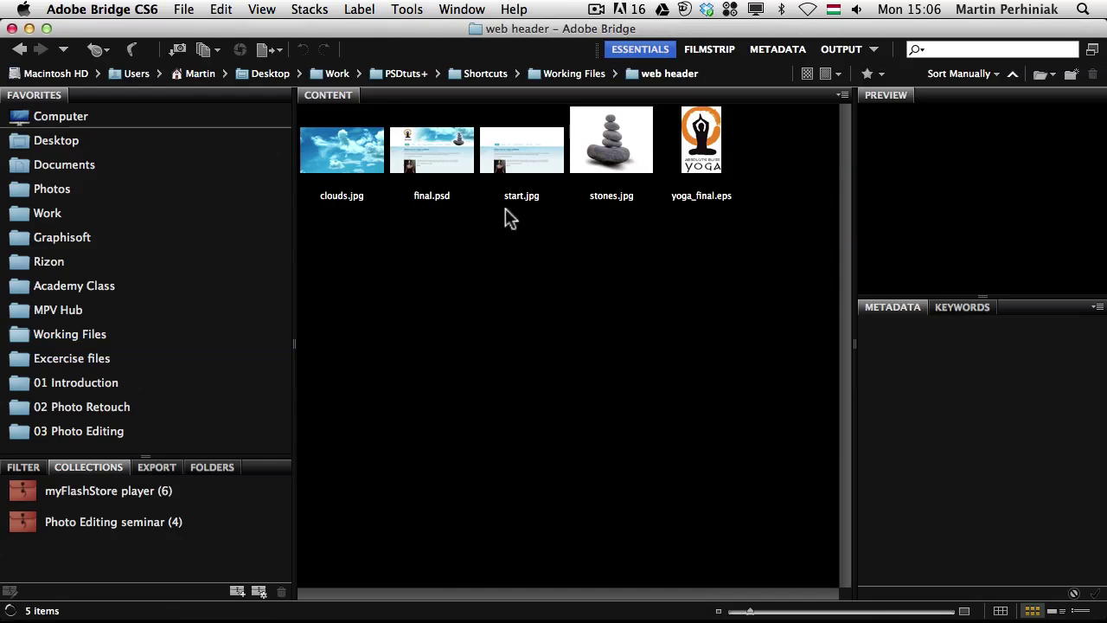
click(695, 149)
right_click(702, 154)
Step: Open yoga_final.eps with Adobe Illustrator CS6 (default)
mouse_move(751, 169)
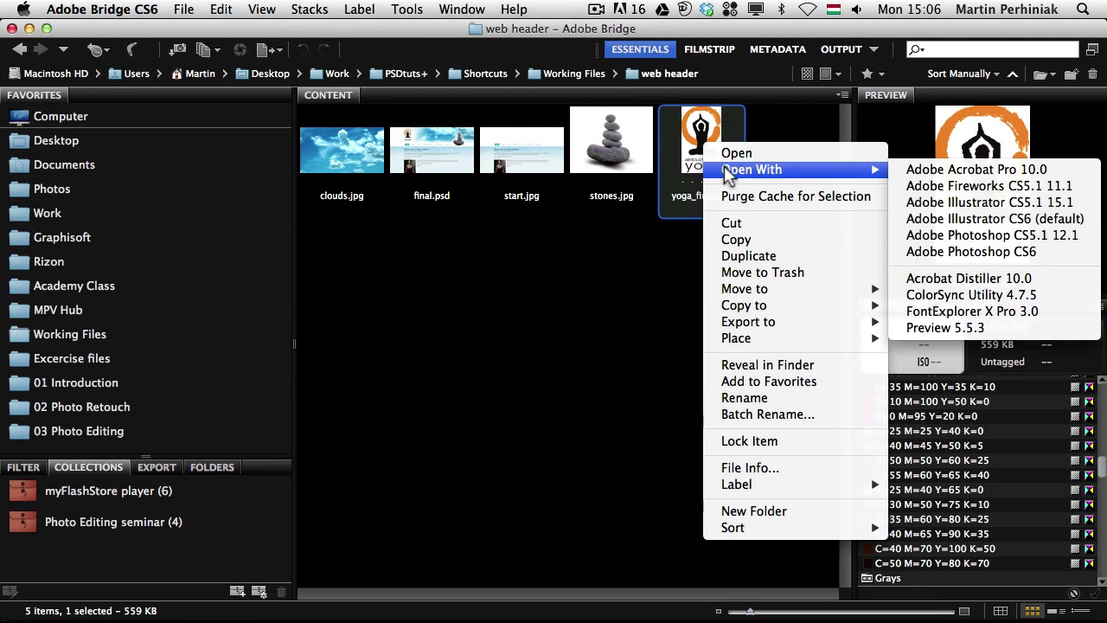
click(973, 217)
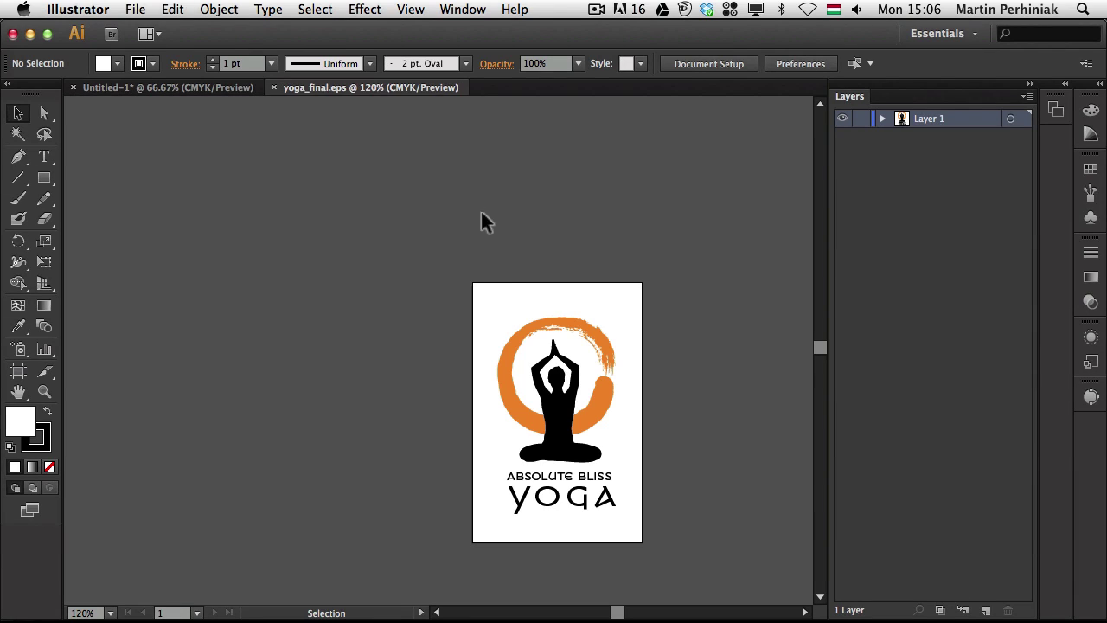
scroll(524, 320, right, 5)
scroll(524, 321, down, 2)
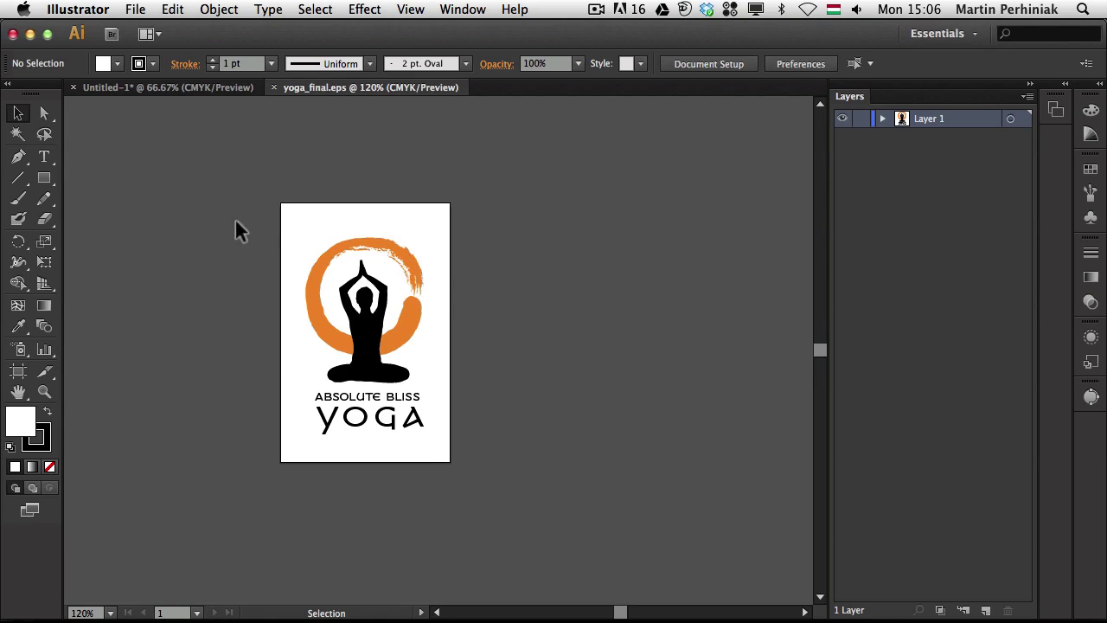
Step: Drag the whole yoga logo into rose_effect.psd, commit the placement, and move it onto the knot circle
drag(237, 231, 411, 510)
drag(356, 286, 440, 333)
key(super+Tab)
click(439, 333)
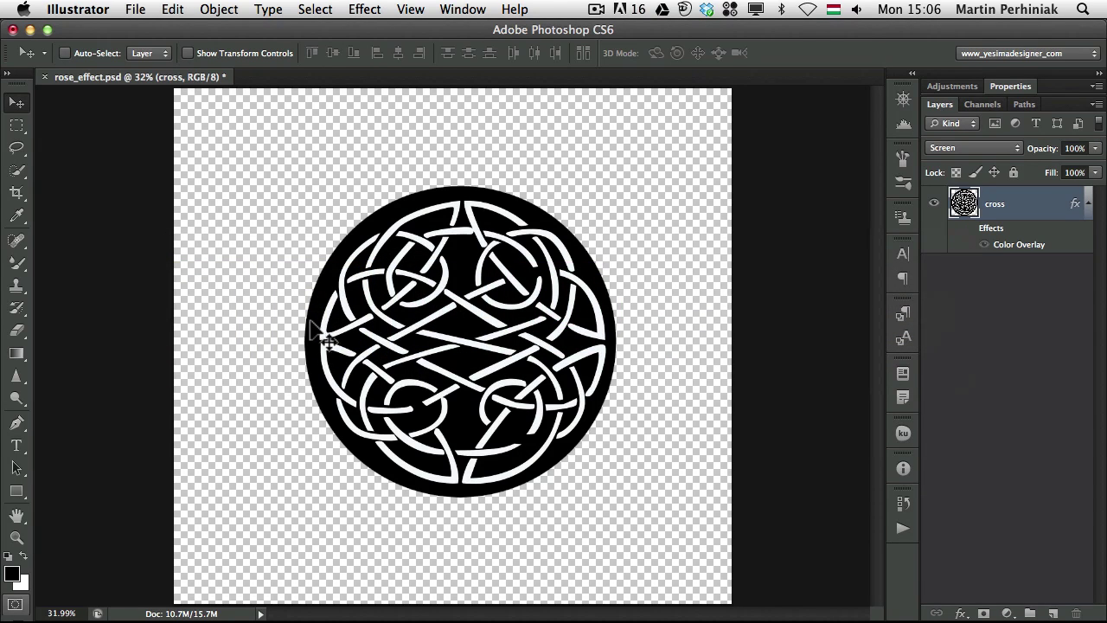
drag(305, 289, 294, 294)
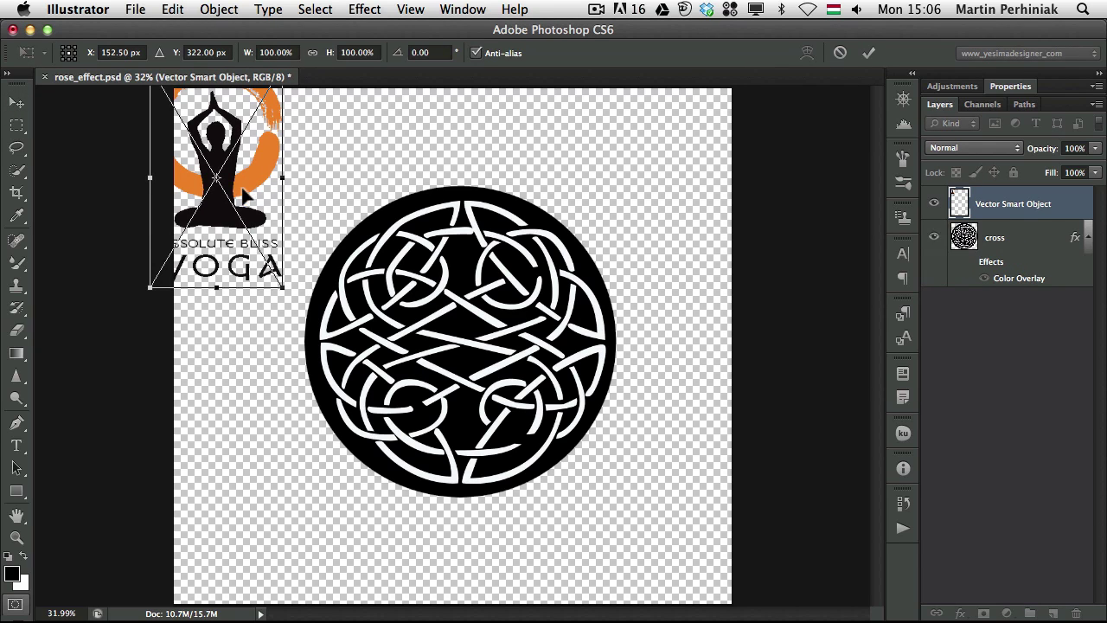
key(Return)
drag(260, 202, 351, 302)
Step: Delete the cross layer, centre the yoga logo, and add a new white-filled layer
click(966, 232)
key(BackSpace)
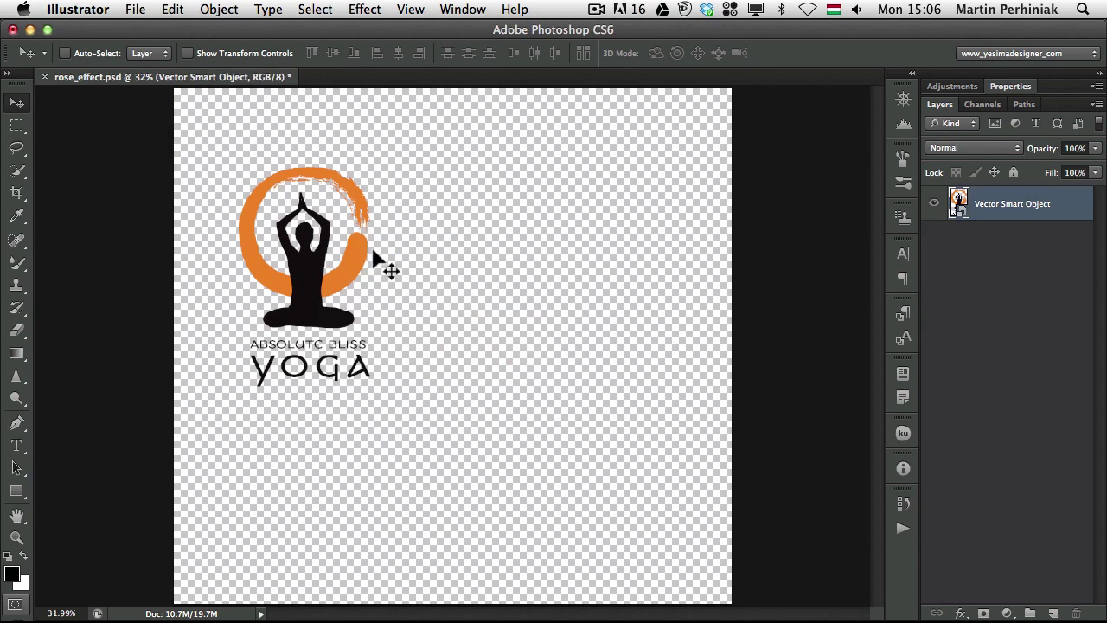
drag(383, 267, 570, 375)
super+click(1053, 613)
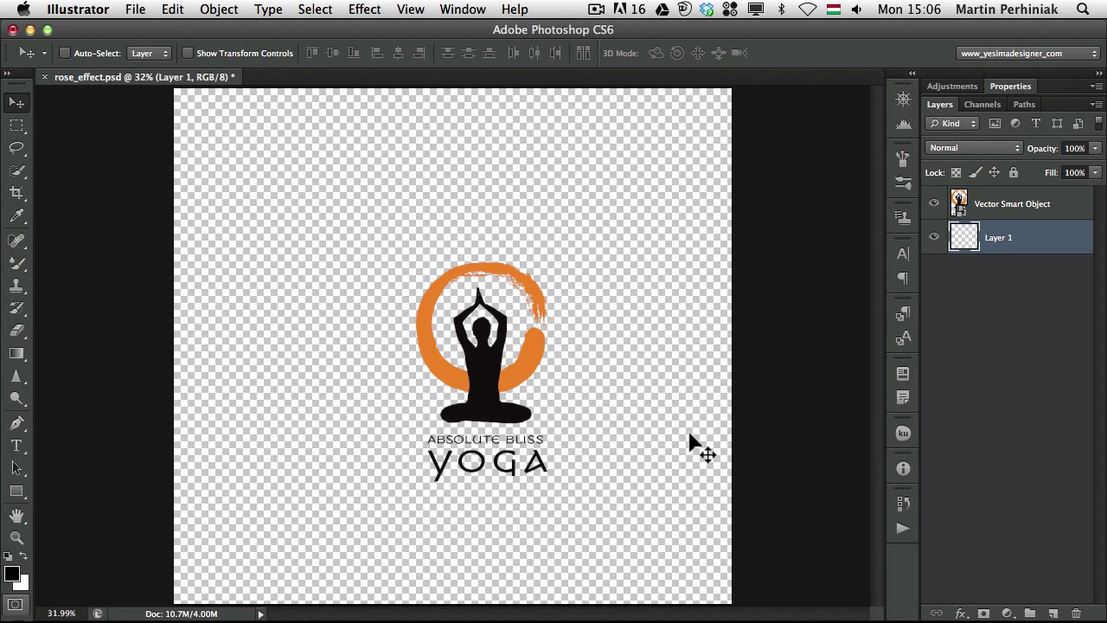
key(super+BackSpace)
Step: Enlarge the yoga logo smart object from its centre and shift it up and left
click(999, 204)
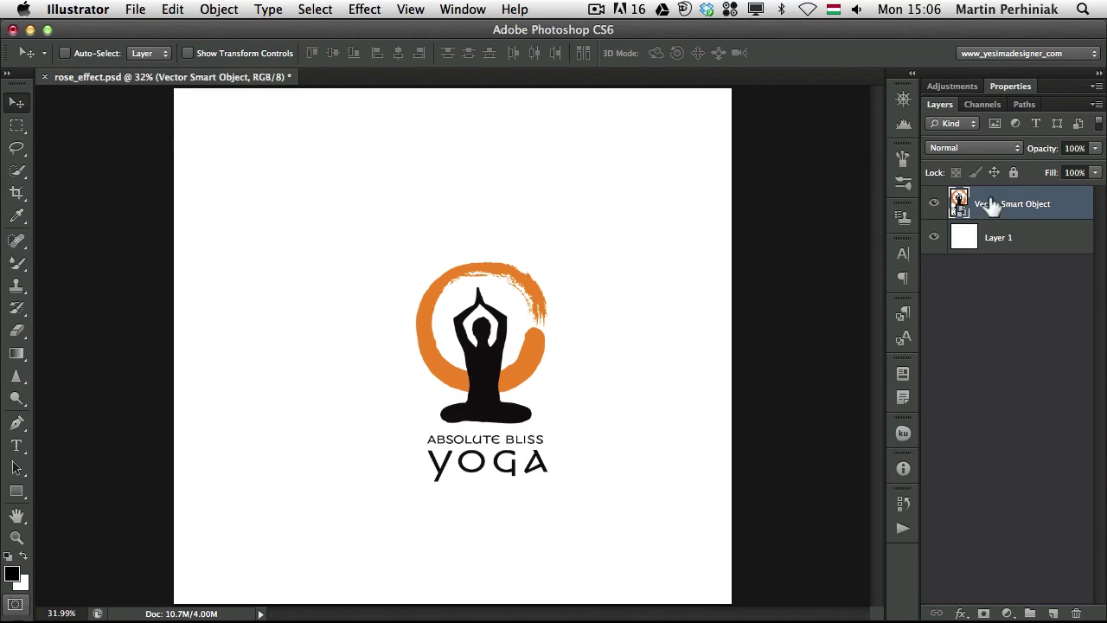
key(super+t)
drag(548, 261, 613, 168)
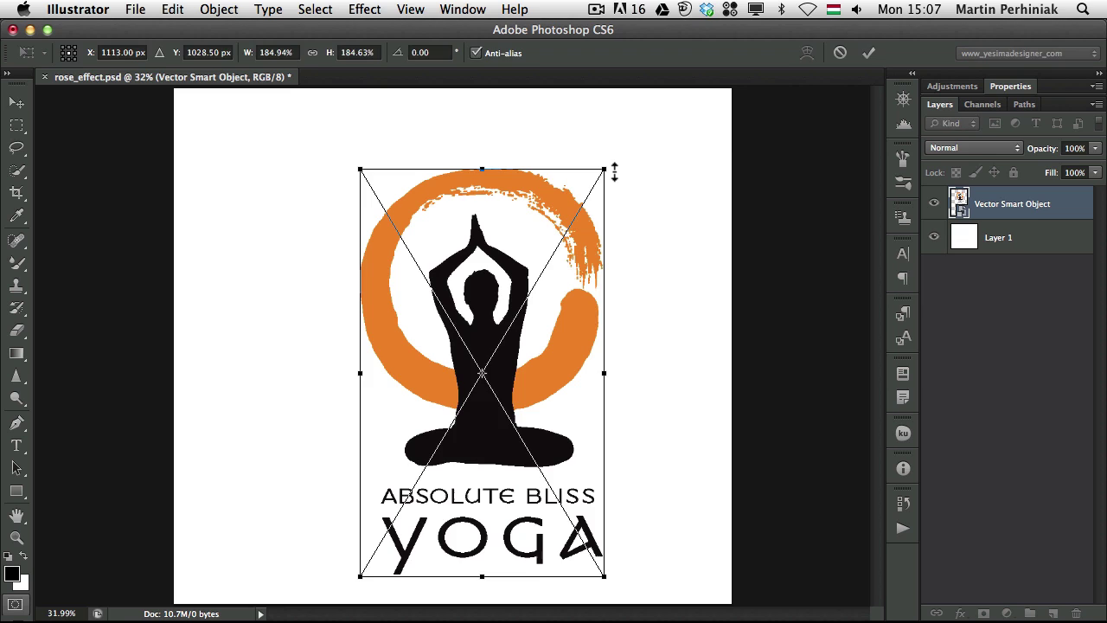
key(Return)
drag(610, 341, 576, 308)
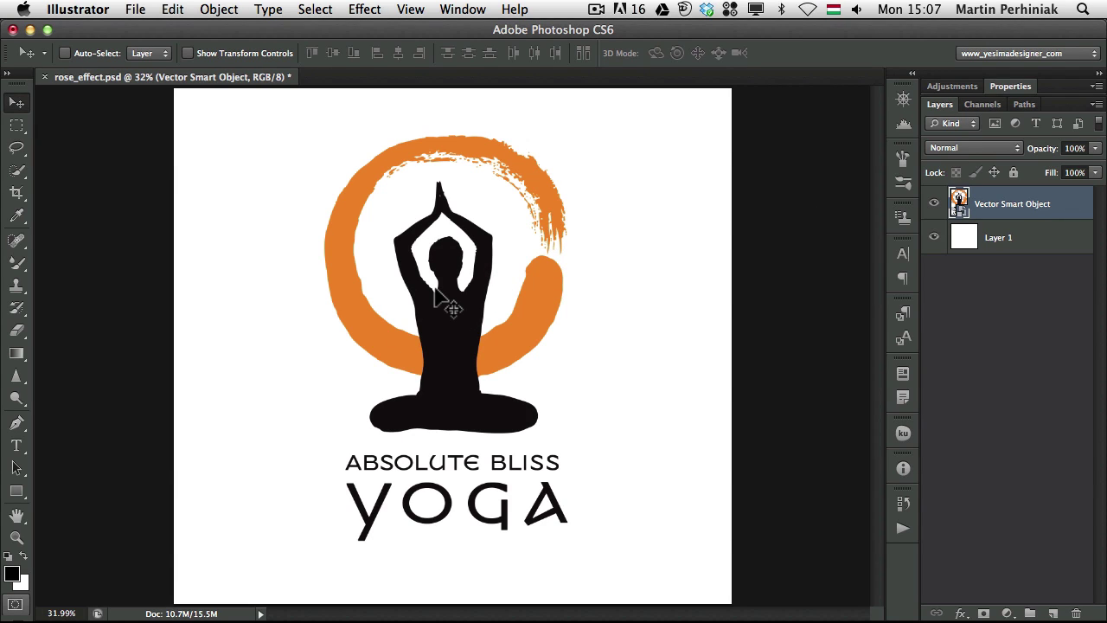
Step: Try scaling the logo up to about 274%, then undo that enlargement
key(ctrl+t)
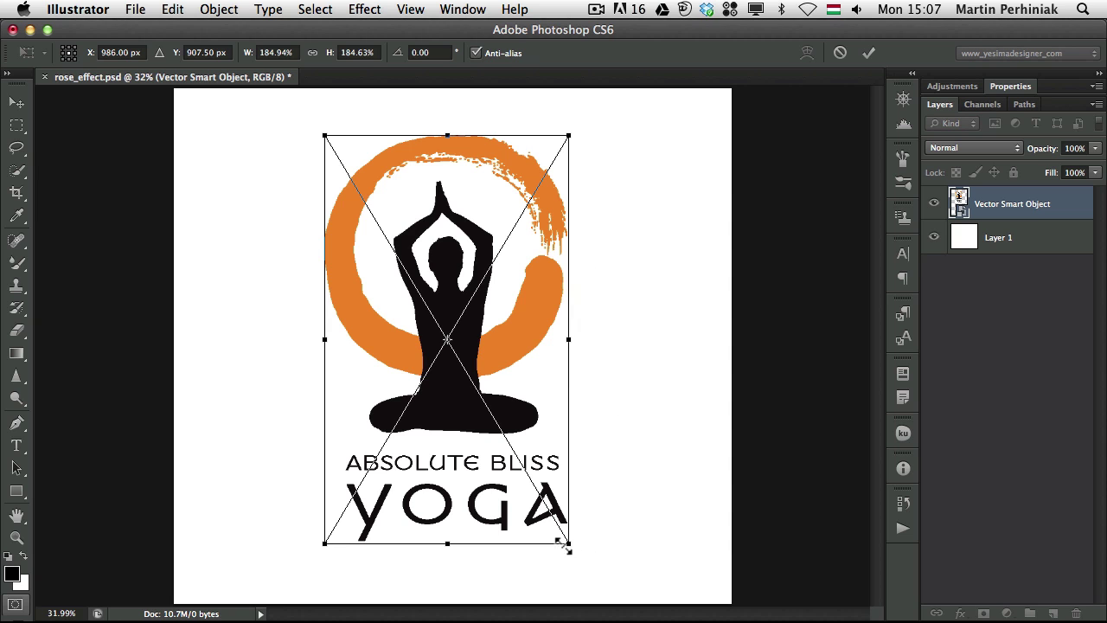
drag(571, 543, 986, 523)
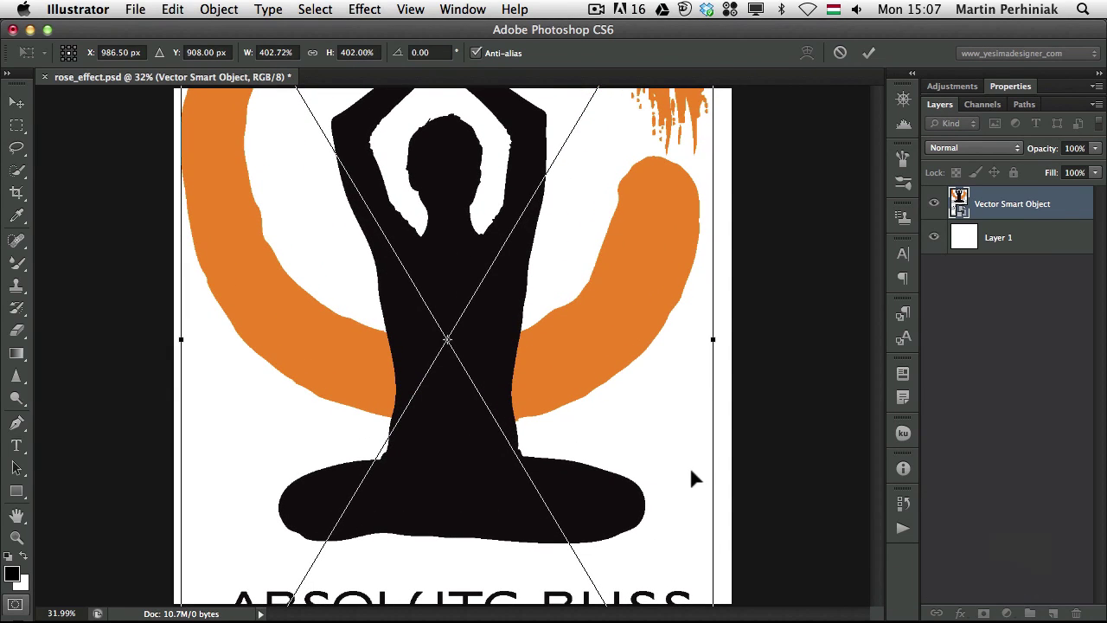
key(Return)
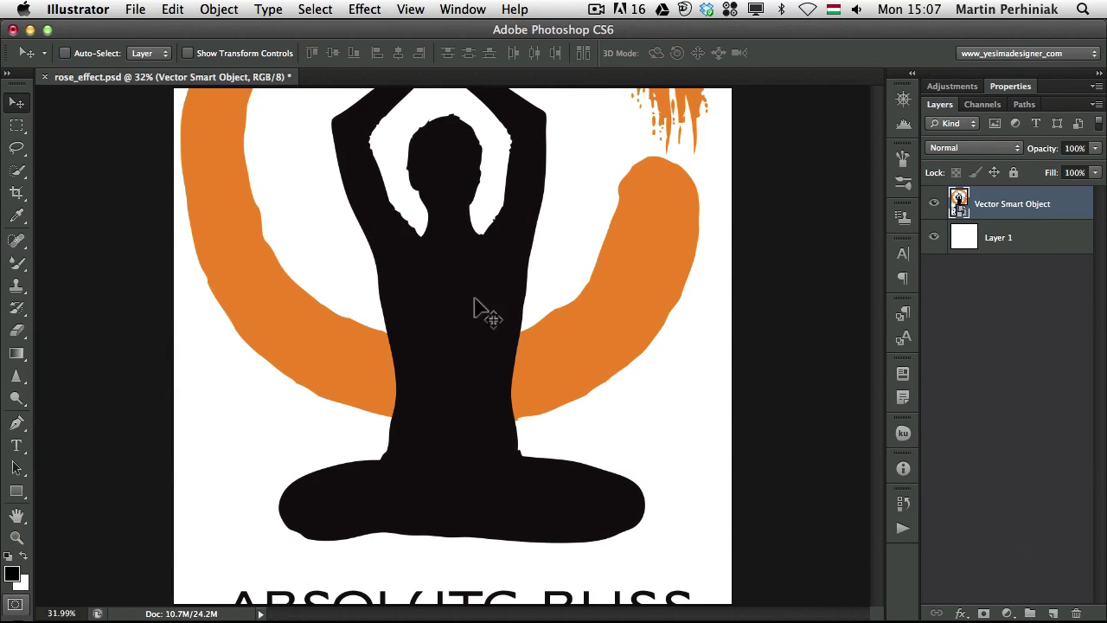
key(ctrl+z)
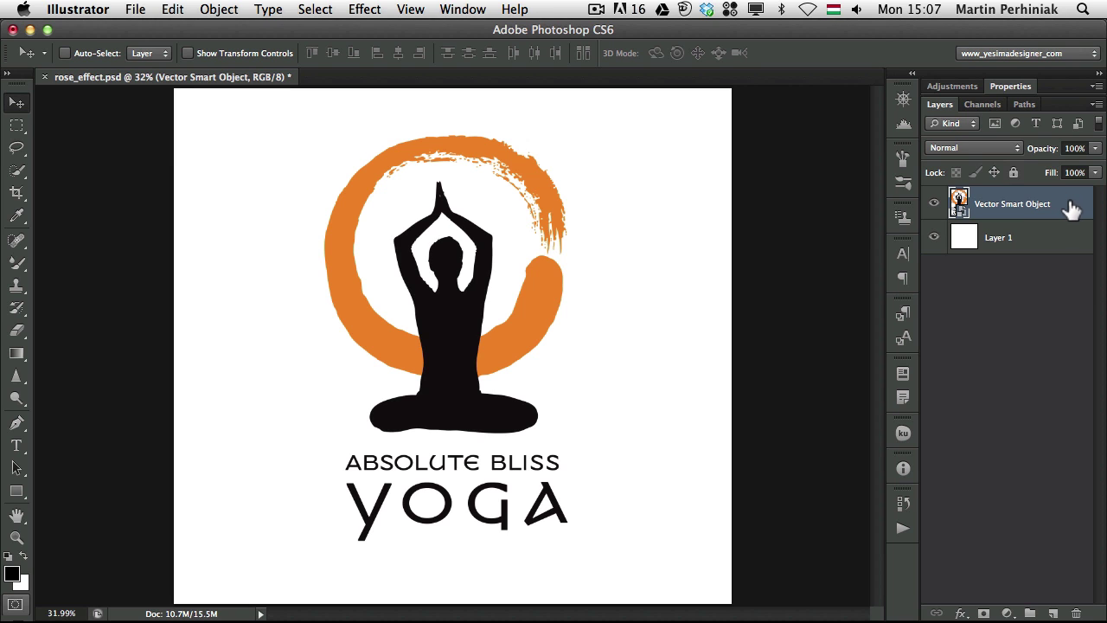
Step: Apply Oil Paint with Stylization 5.64, Cleanliness 3.55, Scale 1.88, Bristle Detail 7.15, Shine 2.75
click(401, 30)
click(412, 10)
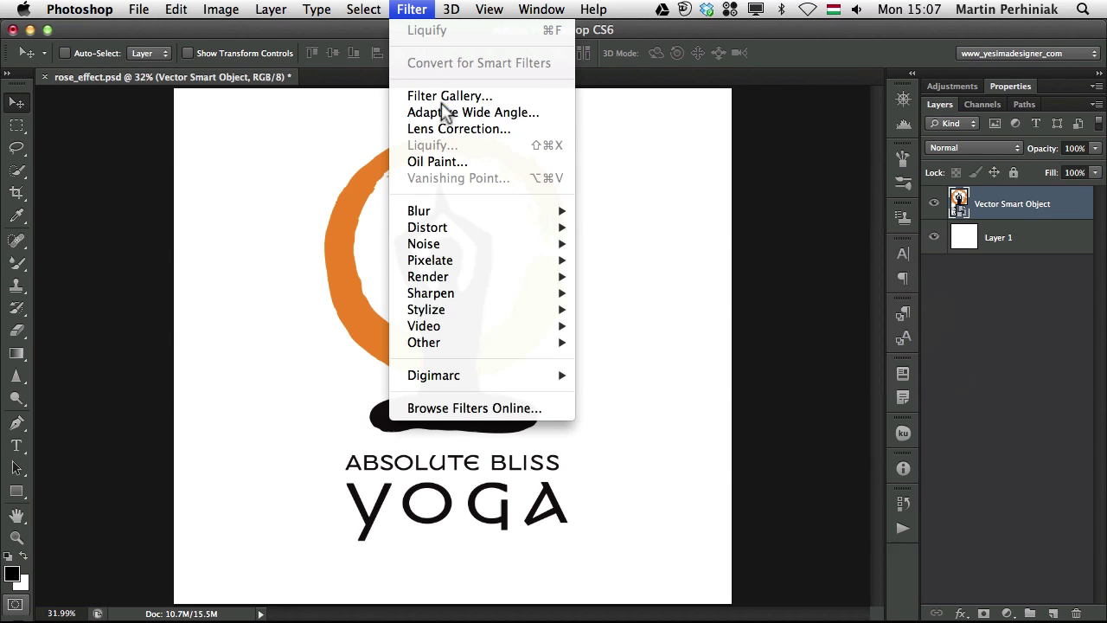
click(461, 162)
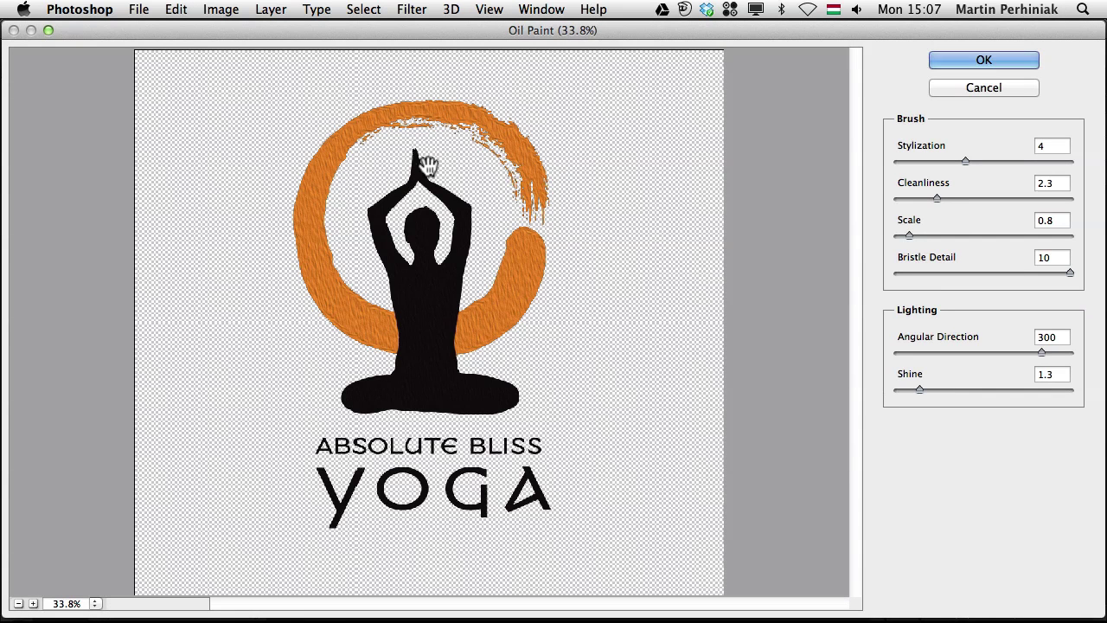
drag(965, 161, 994, 161)
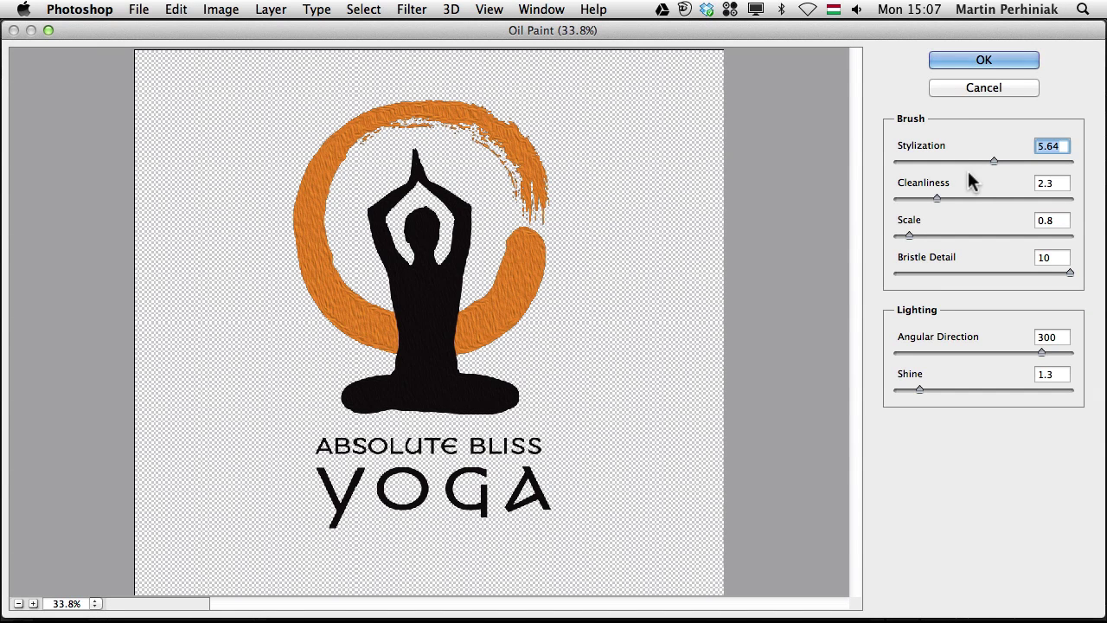
drag(939, 198, 958, 198)
drag(909, 235, 928, 236)
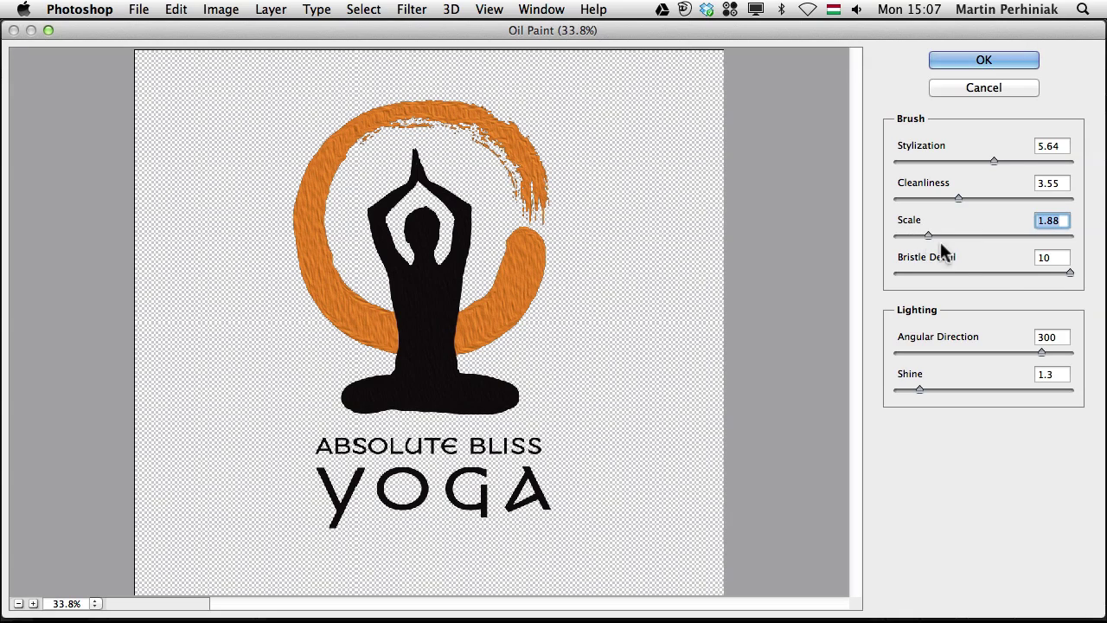
drag(1070, 272, 1024, 273)
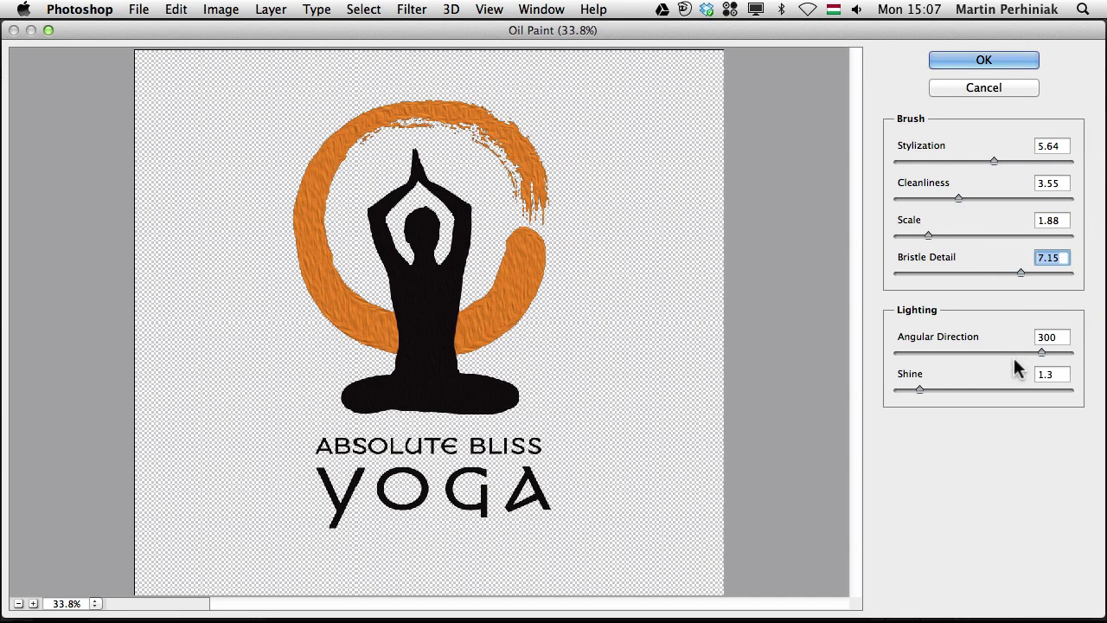
drag(922, 390, 947, 390)
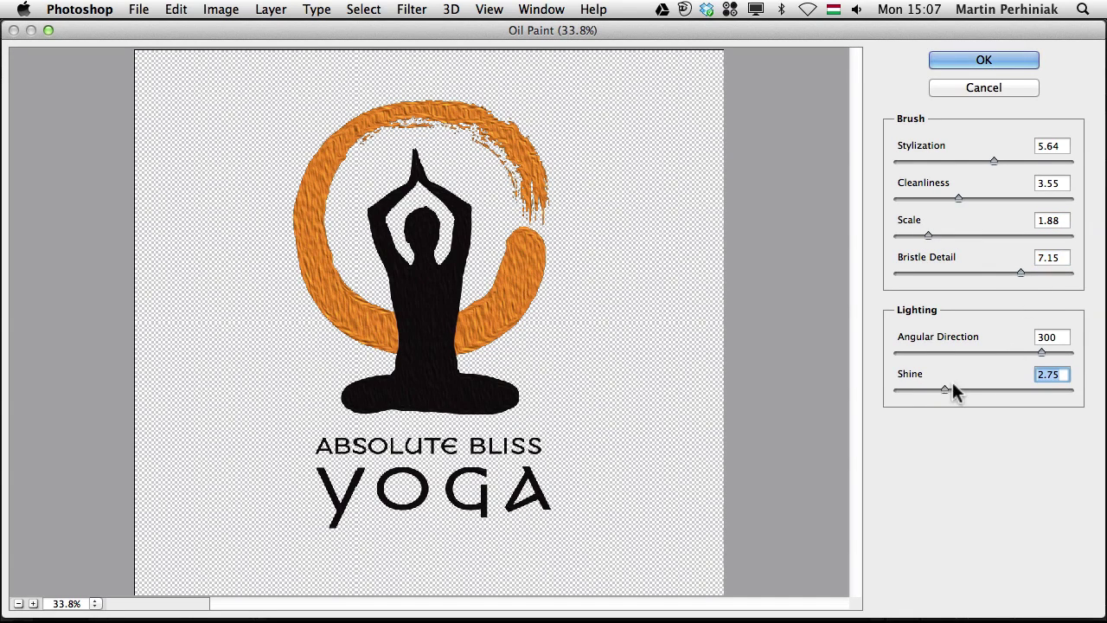
click(973, 65)
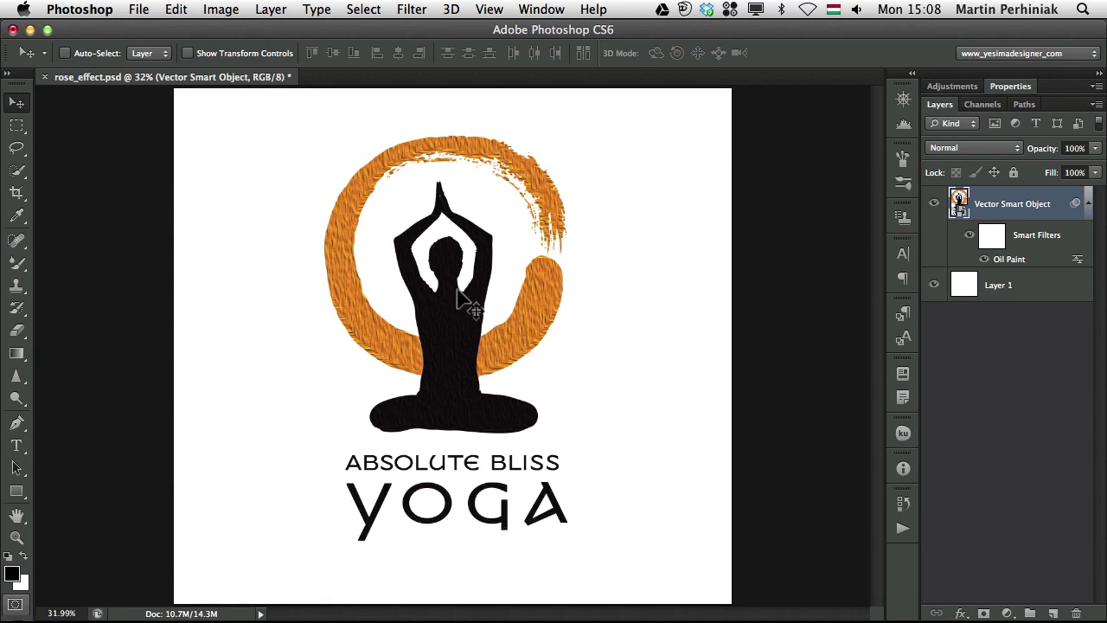
Step: Open the smart object in Illustrator and rotate the orange brush circle group about -64°
double_click(959, 202)
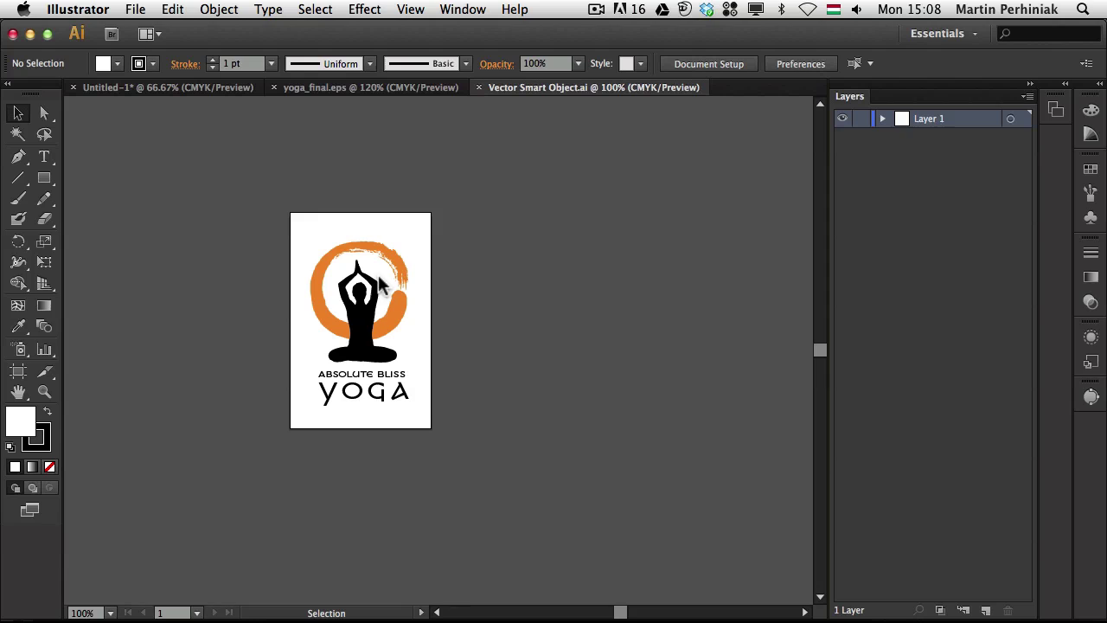
click(309, 265)
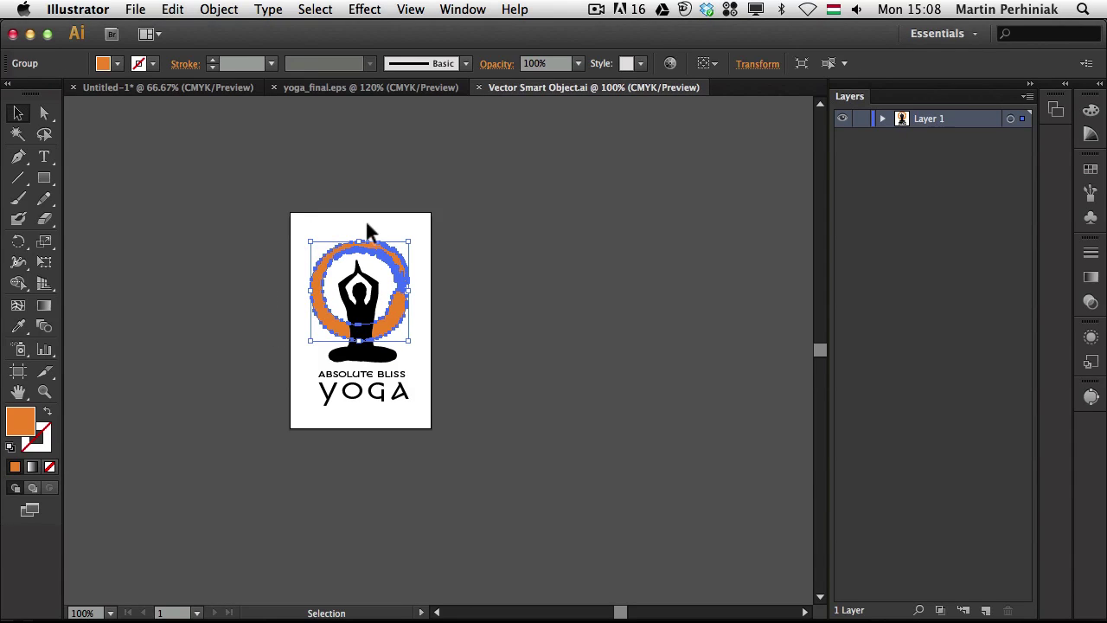
key(r)
drag(399, 257, 380, 339)
key(v)
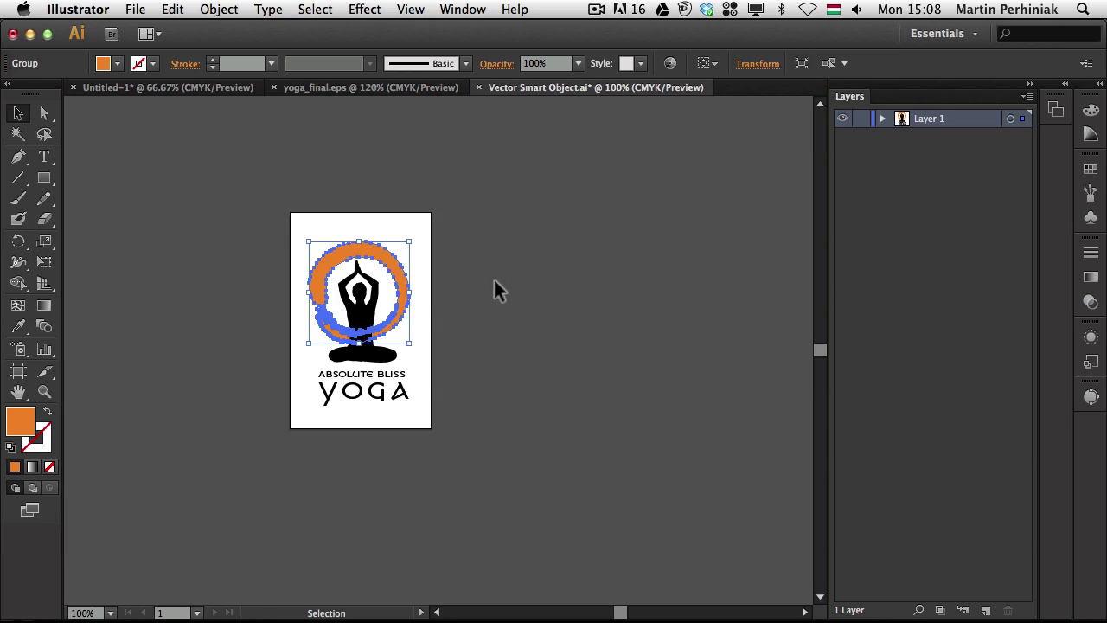
click(495, 291)
Step: Recolour the brush circle pink by lowering the yellow in its CMYK fill
click(399, 277)
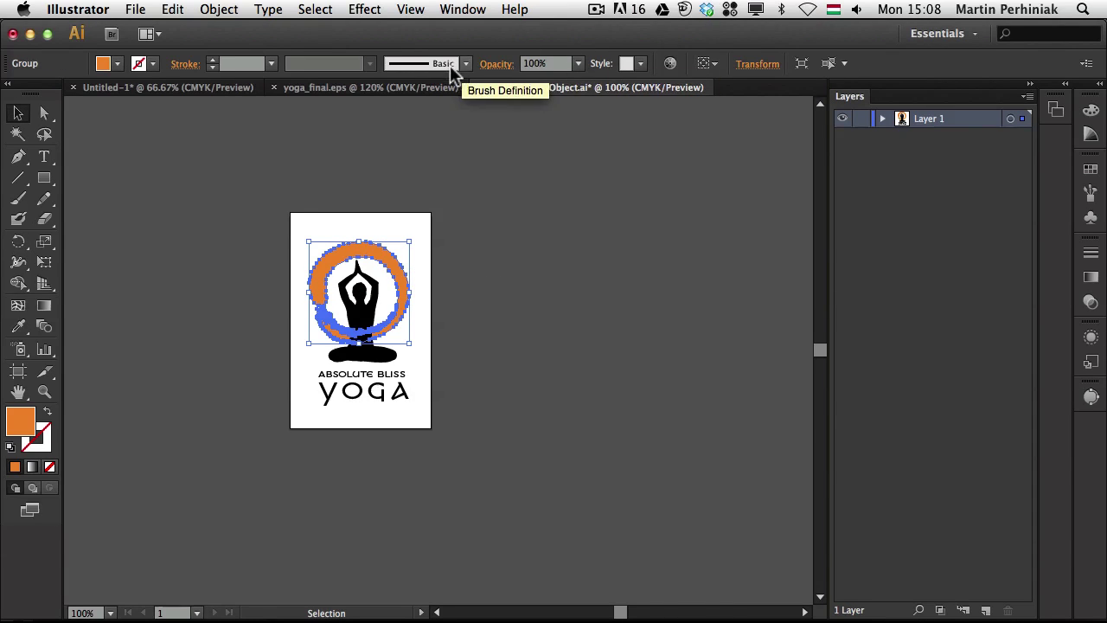
click(138, 63)
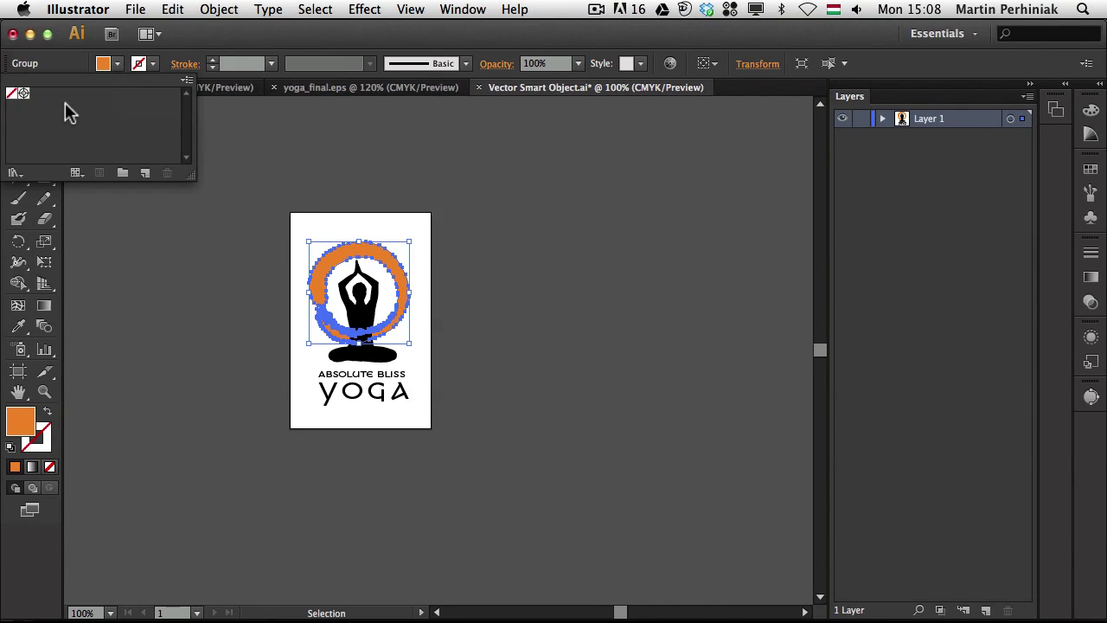
shift+click(102, 70)
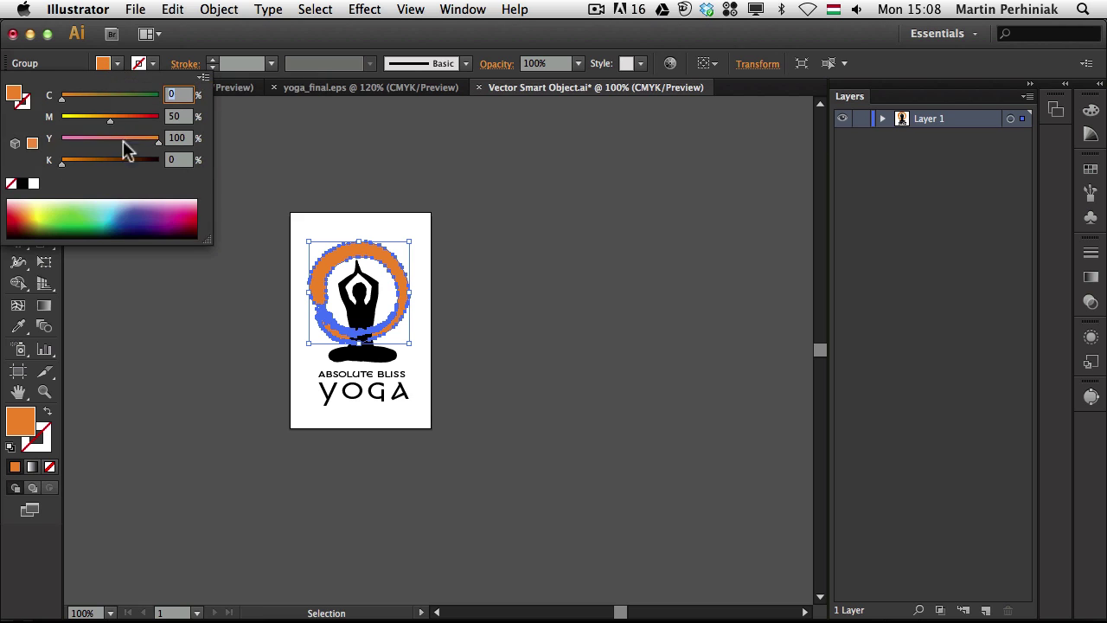
drag(95, 143, 85, 143)
click(321, 149)
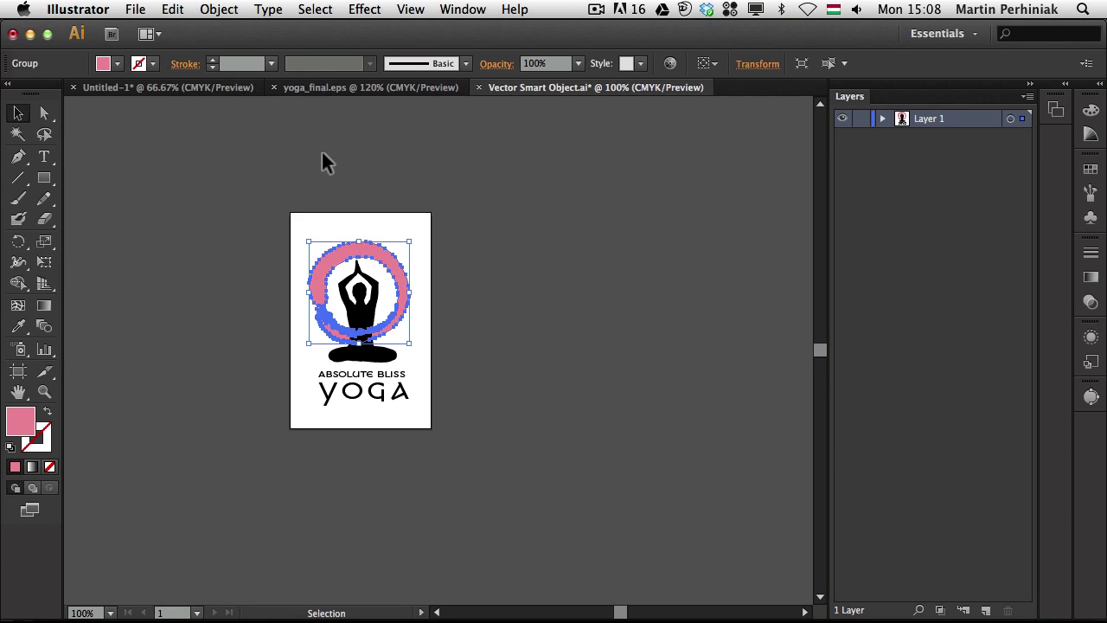
click(325, 143)
key(super+Tab)
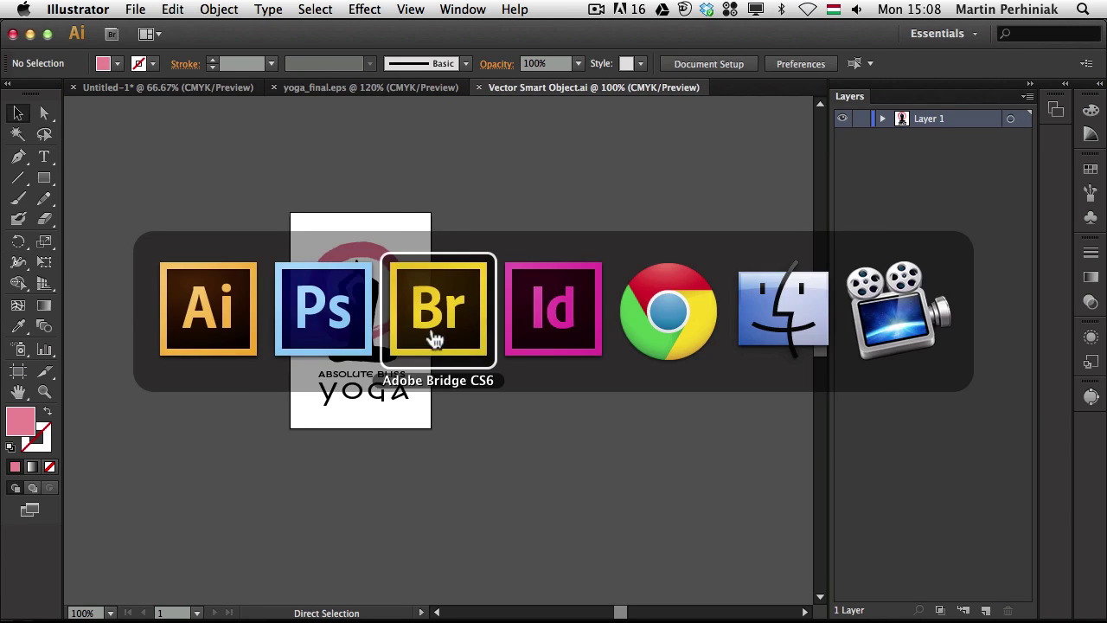
Step: Return to Photoshop to see rose_effect.psd's ring updated pink with the Oil Paint texture
click(321, 298)
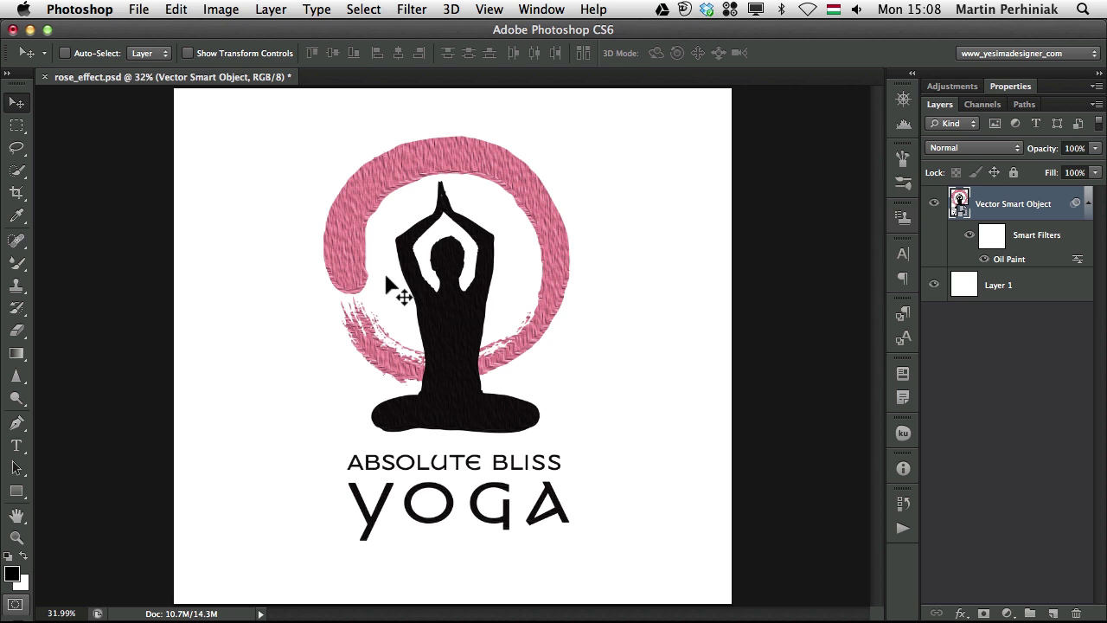
Step: Close rose_effect.psd without saving, then drag retouch_postcard_2.psd from Bridge's Working Files toward Illustrator
key(super+w)
key(super+d)
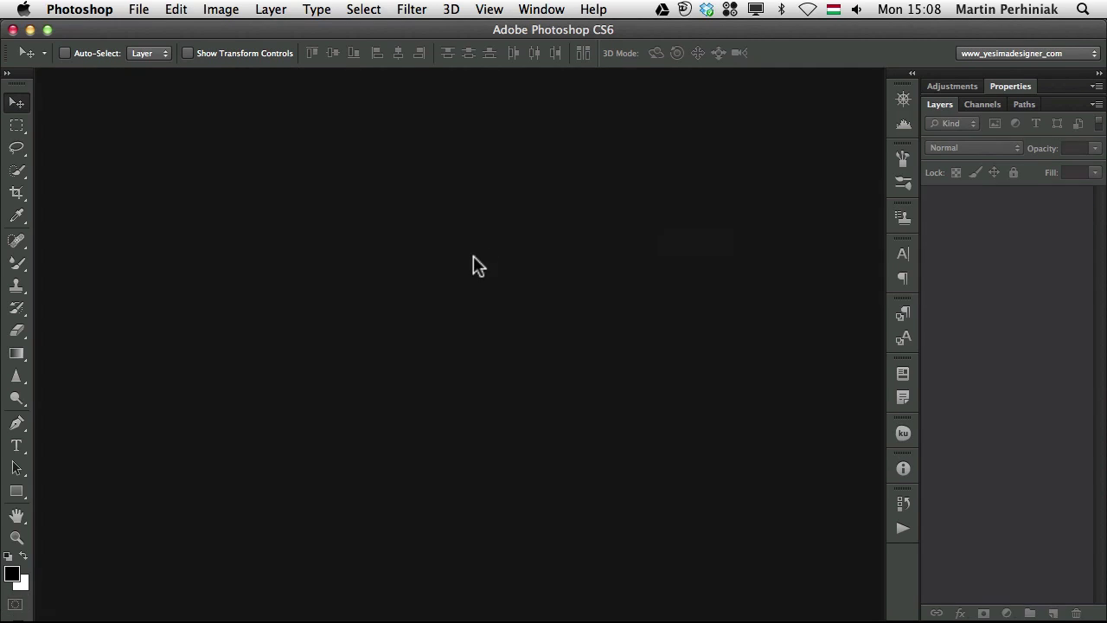
key(super+Tab)
key(super+Tab)
click(588, 78)
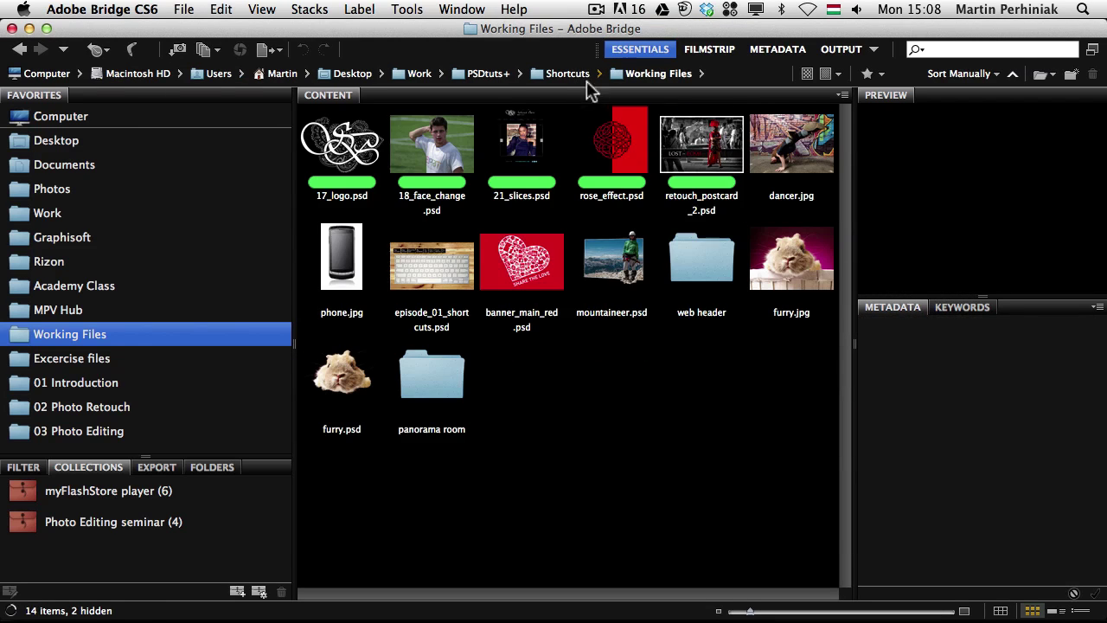
mouse_move(723, 161)
mouse_down()
mouse_move(703, 154)
mouse_move(707, 140)
mouse_move(722, 154)
mouse_move(458, 320)
mouse_move(553, 304)
mouse_move(668, 315)
mouse_up()
key(super+Tab)
key(super+Tab)
Step: Drop the postcard beside the logo, shift it right, and trace it with Black and White Logo
drag(676, 275, 454, 292)
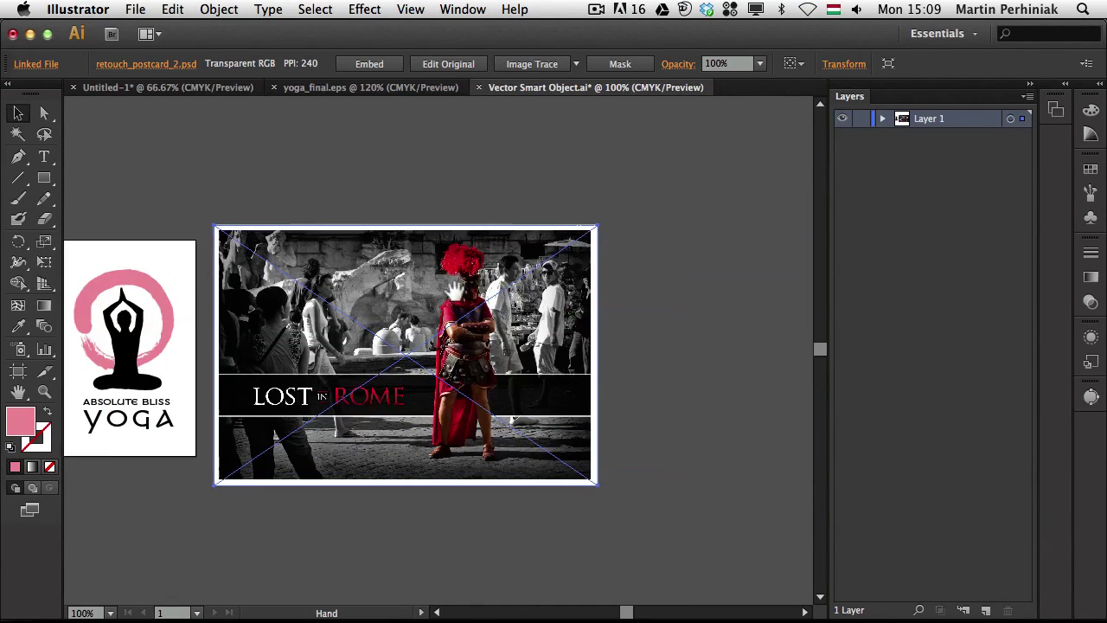
drag(521, 330, 588, 333)
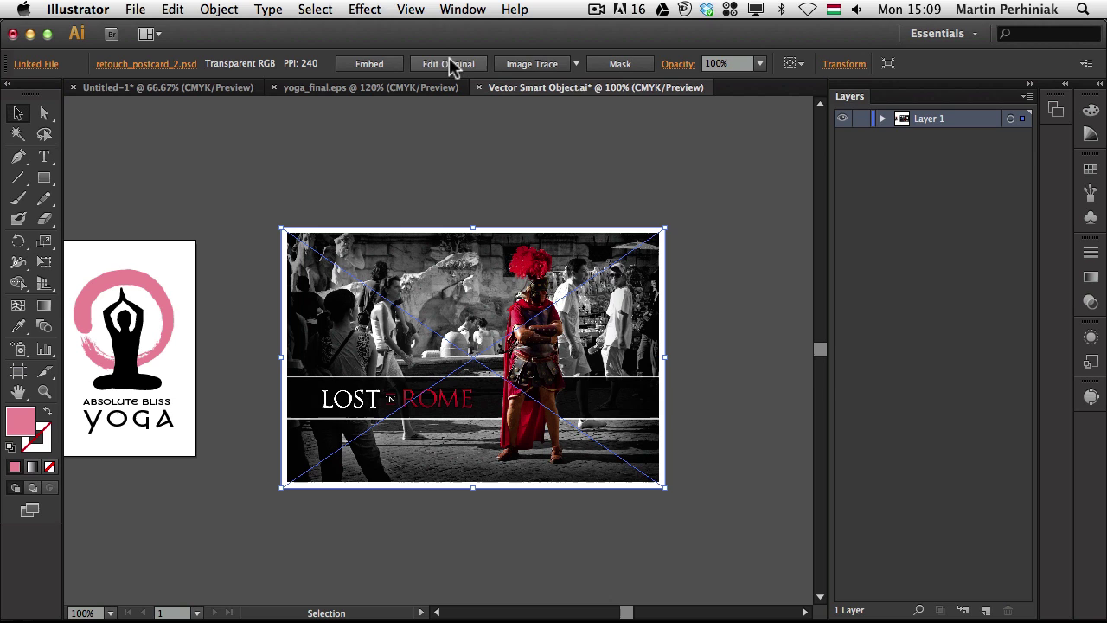
click(575, 64)
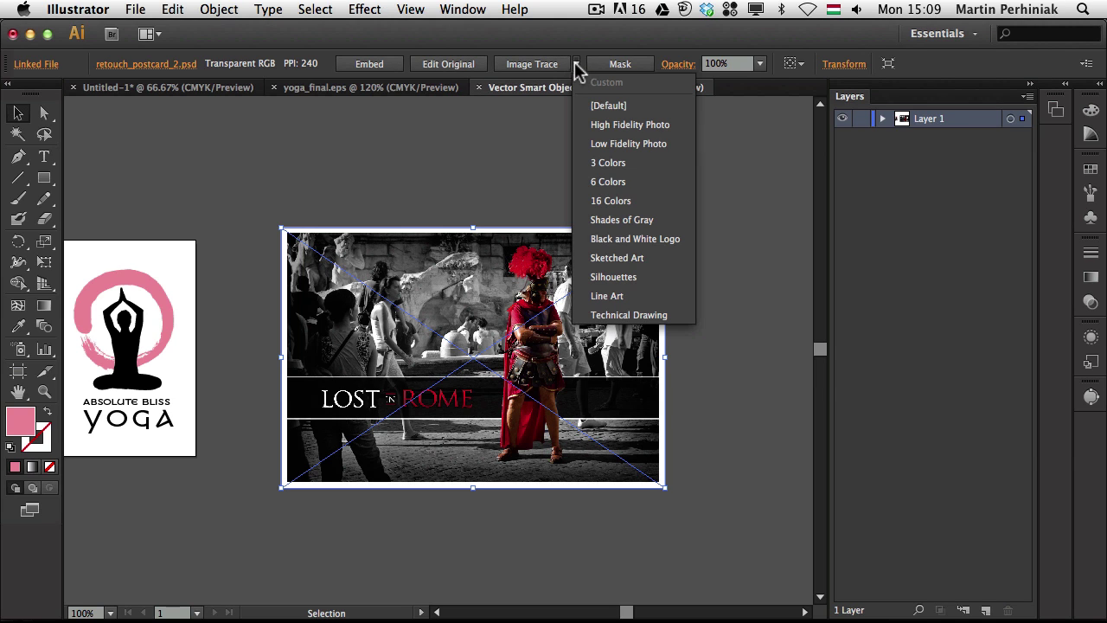
click(616, 241)
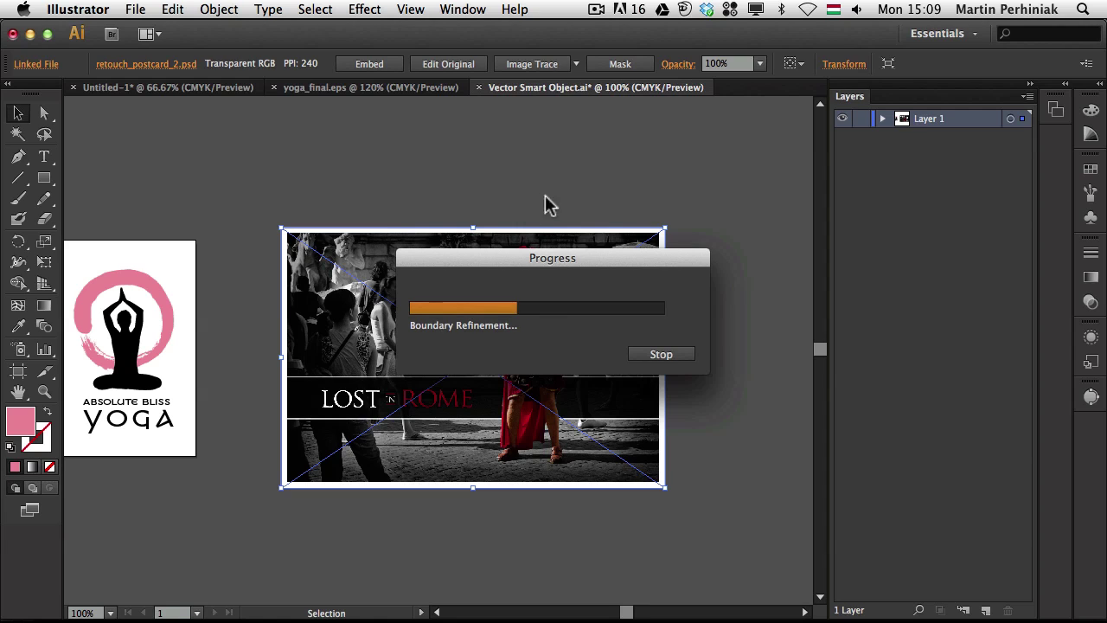
Step: Reselect the traced postcard and use Edit Original to open retouch_postcard_2.psd in Photoshop
click(720, 260)
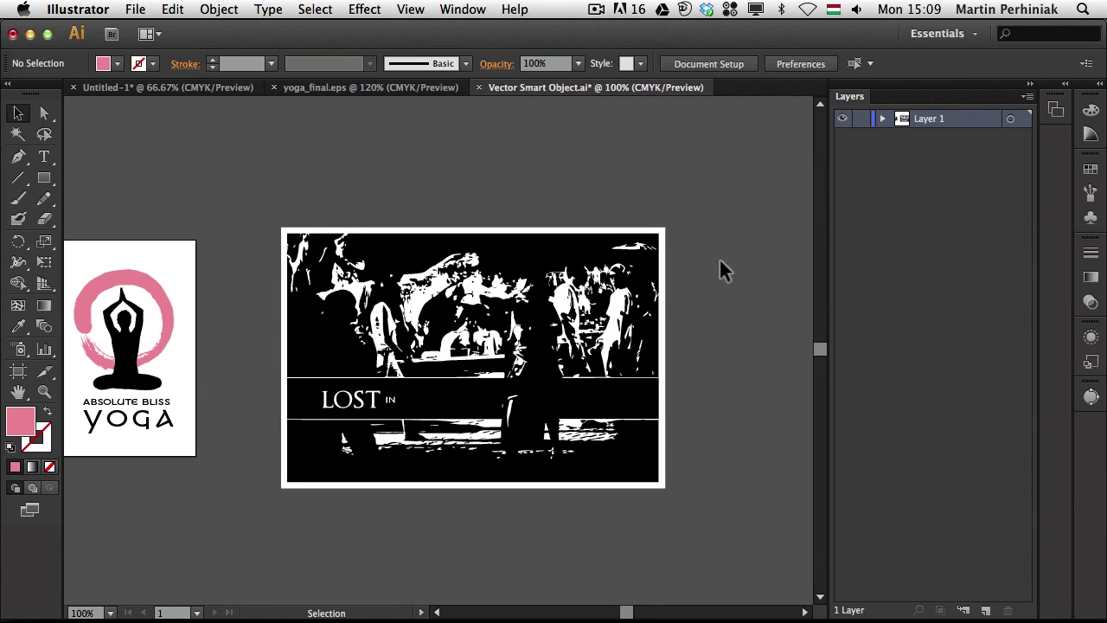
click(571, 275)
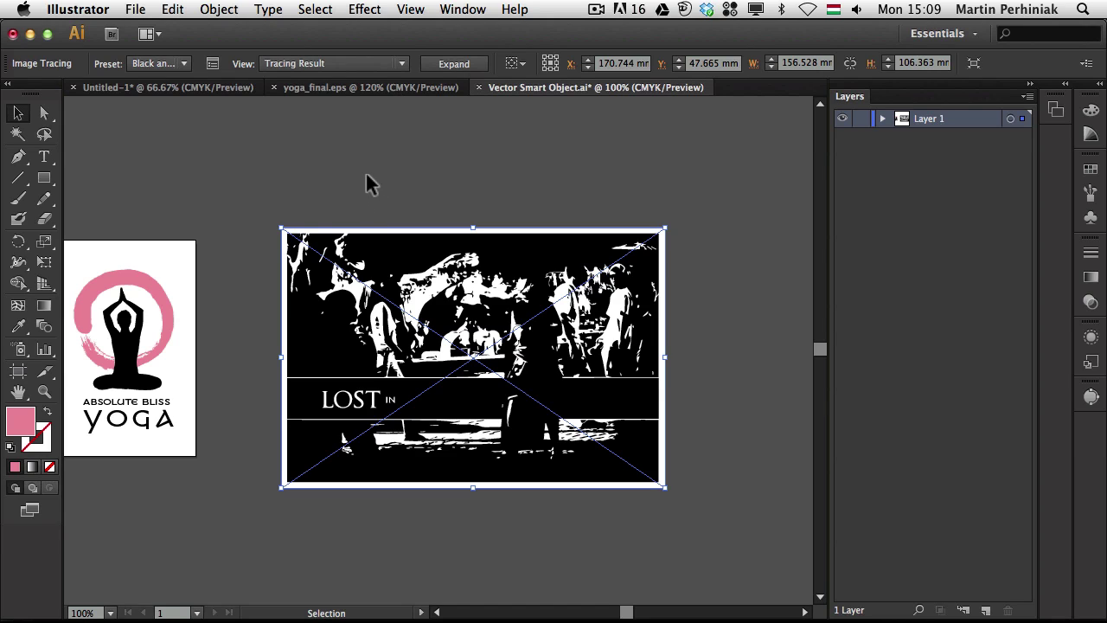
click(171, 9)
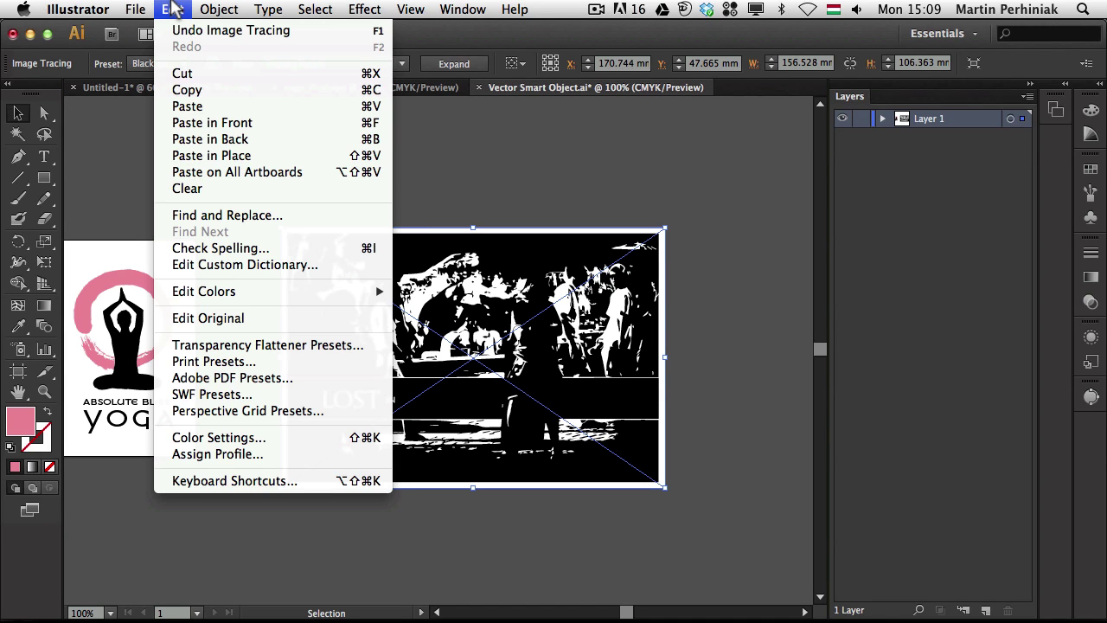
click(200, 319)
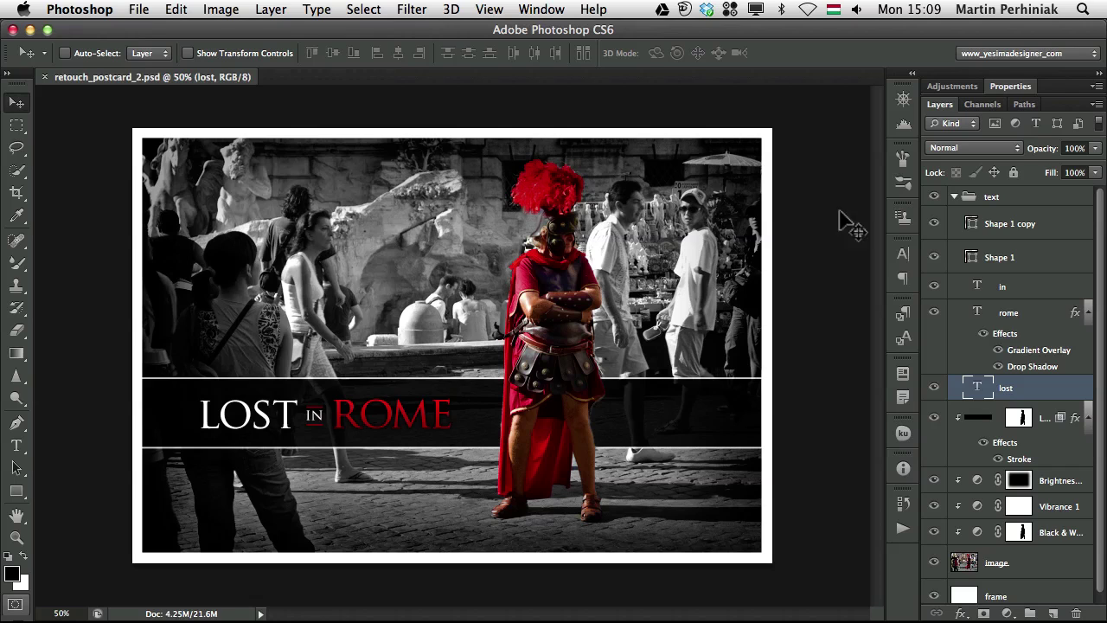
Step: Hide the LOST IN ROME text group and save the postcard
click(935, 197)
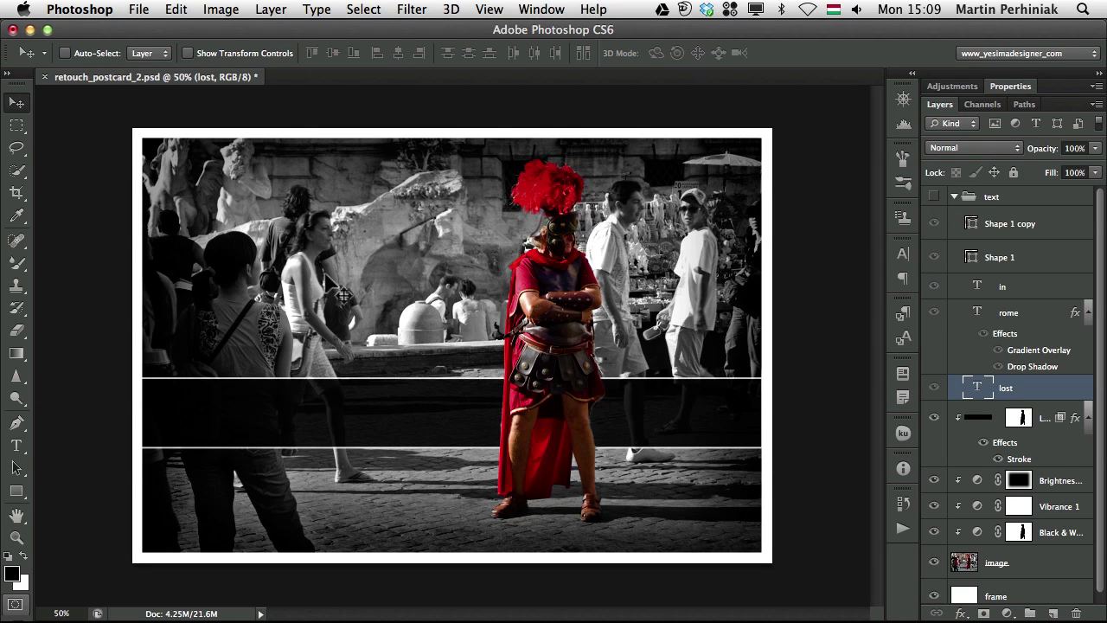
key(super+s)
key(super+Tab)
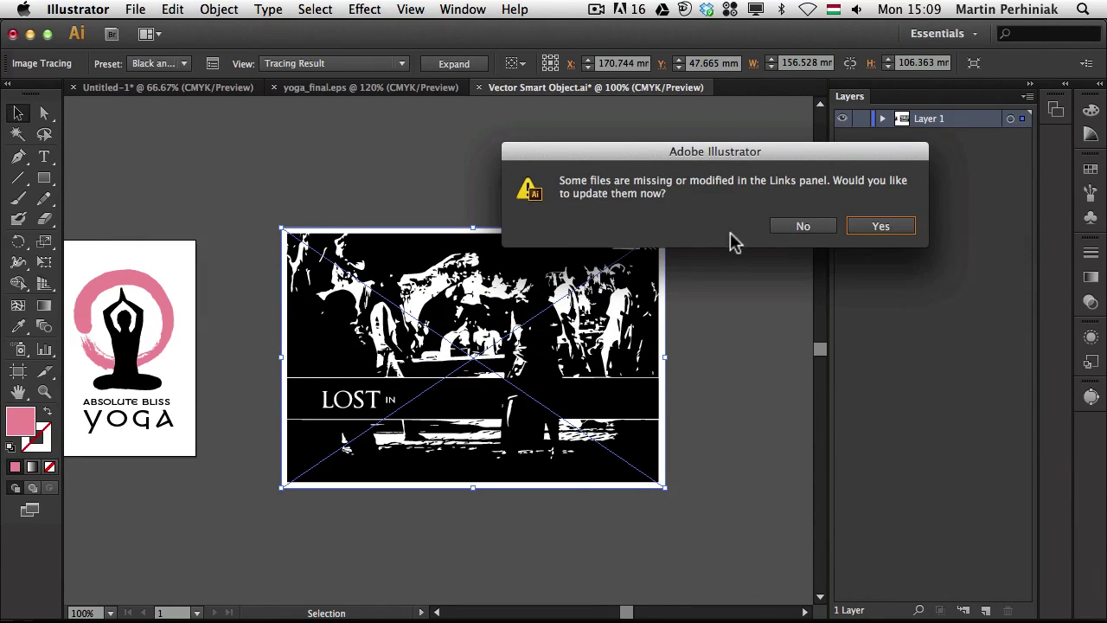
Step: Update the modified linked postcard and retrace it with the 3 Colors Image Trace preset
click(881, 228)
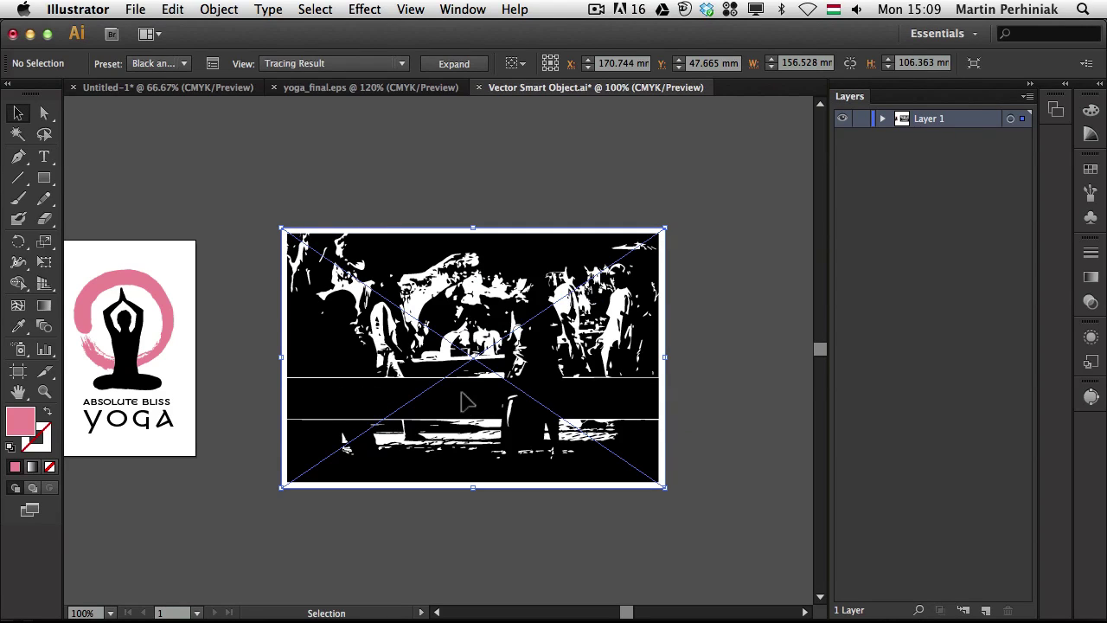
click(184, 64)
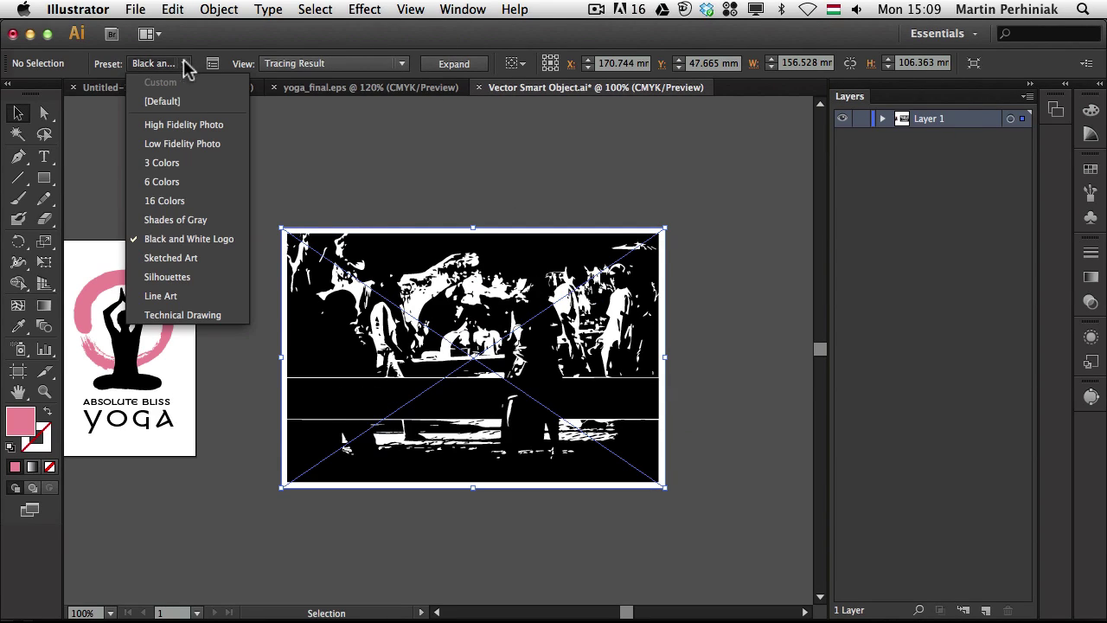
click(169, 163)
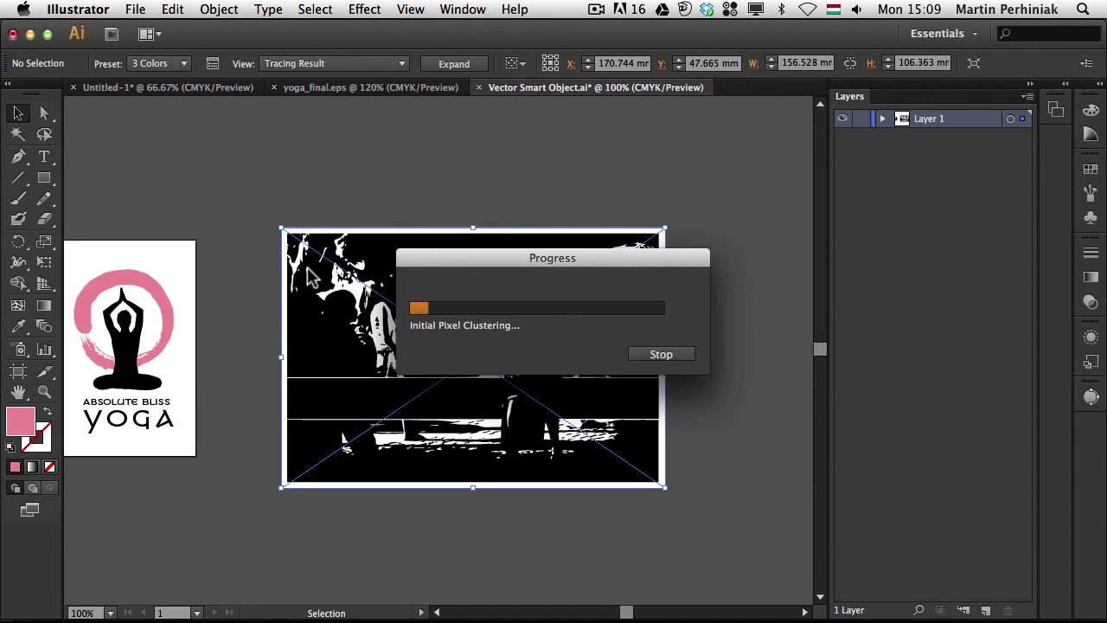
mouse_move(548, 257)
mouse_down()
mouse_move(416, 123)
mouse_move(439, 123)
mouse_up()
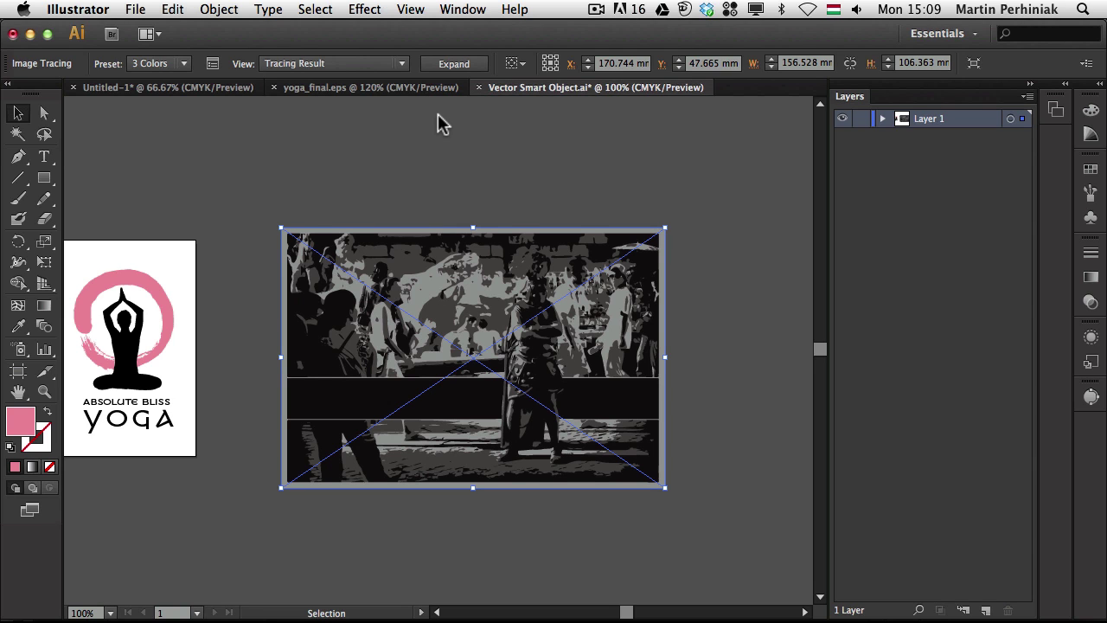
click(733, 196)
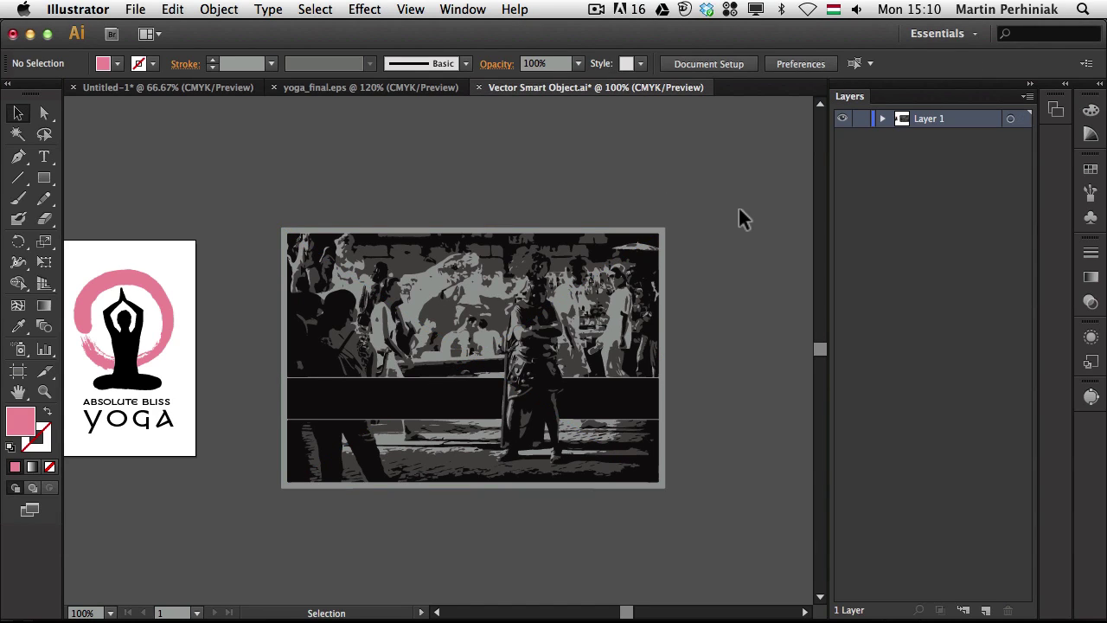
drag(203, 240, 268, 247)
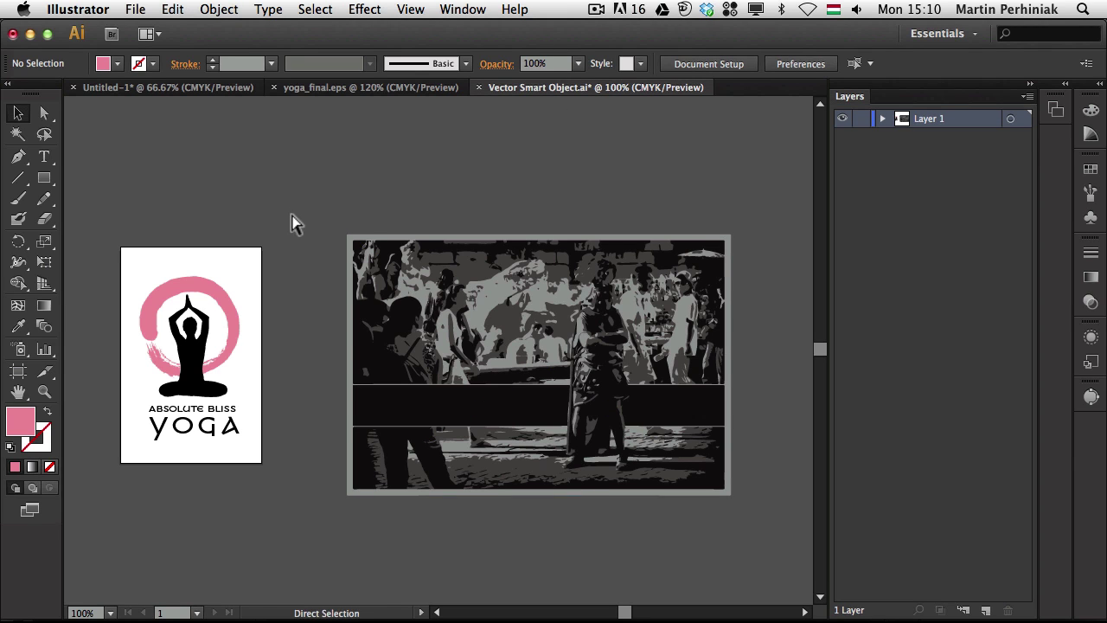
Step: Make the LOST IN ROME text visible again and close the postcard without saving
key(super+Tab)
key(super+comma)
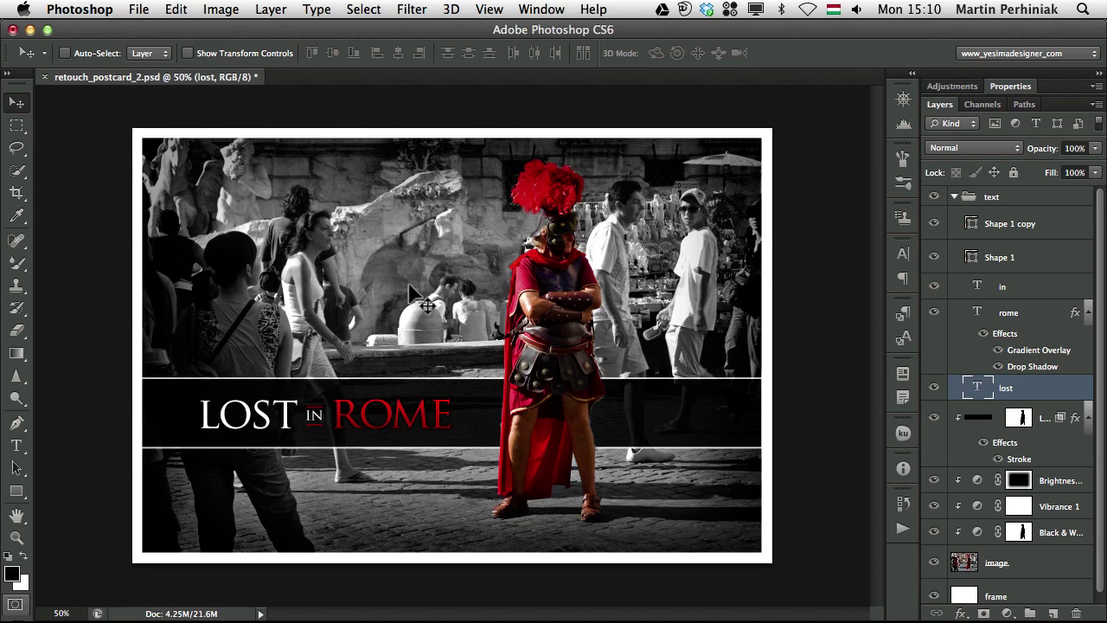
key(super+w)
click(485, 249)
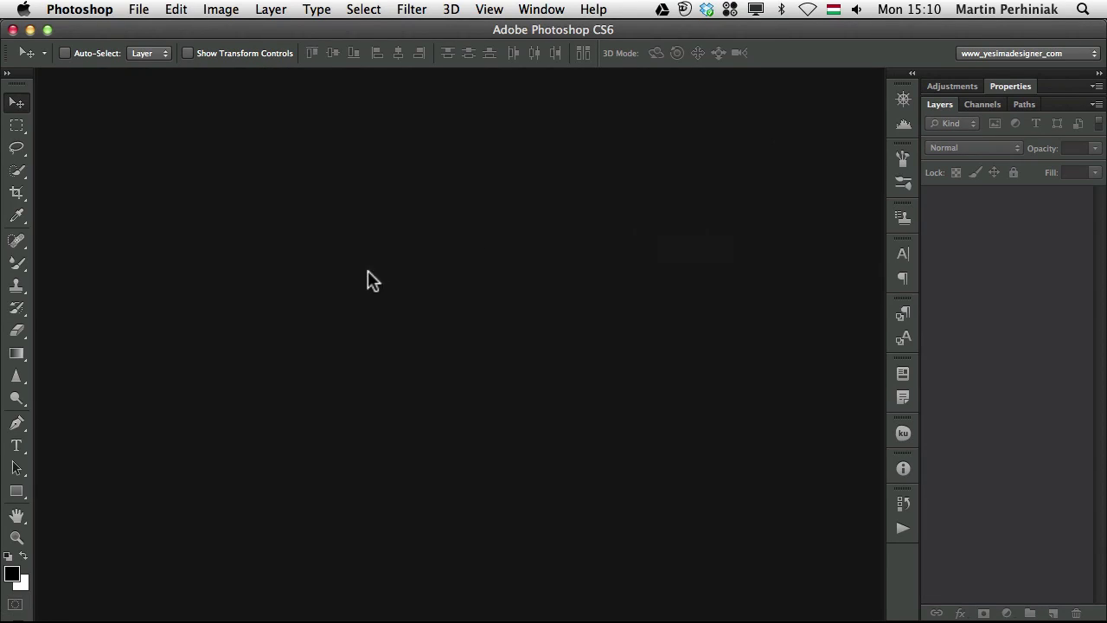
Step: Drag retouch_postcard_2.psd from Bridge into a new InDesign document
key(super+Tab)
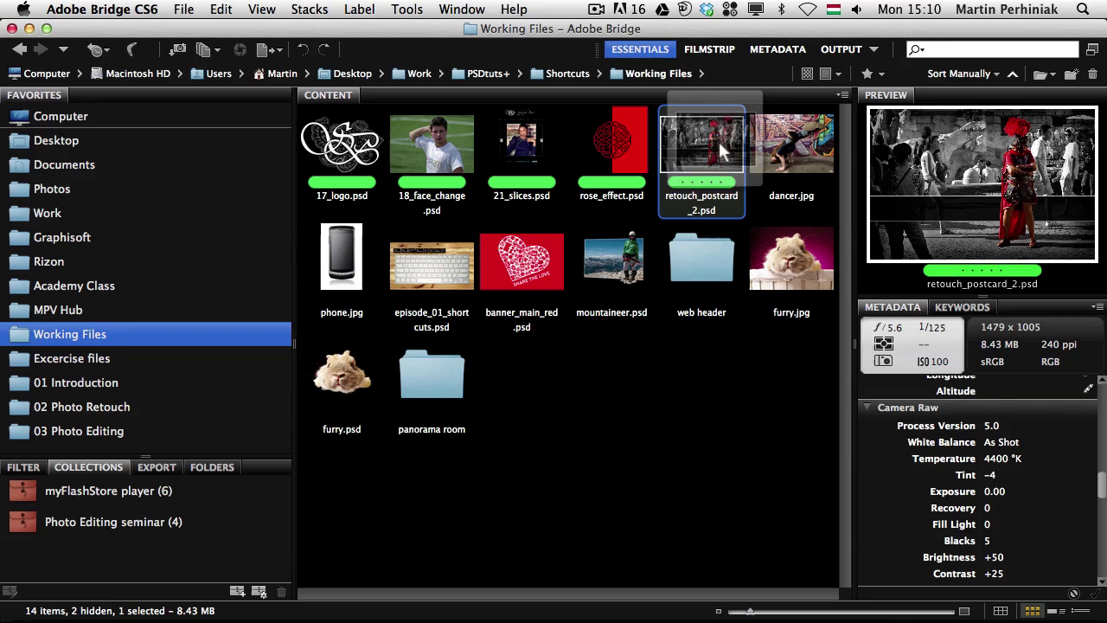
click(624, 354)
mouse_move(701, 145)
mouse_down()
mouse_move(674, 173)
mouse_move(337, 313)
mouse_move(527, 311)
mouse_move(423, 351)
mouse_move(225, 314)
mouse_up()
key(super+Tab)
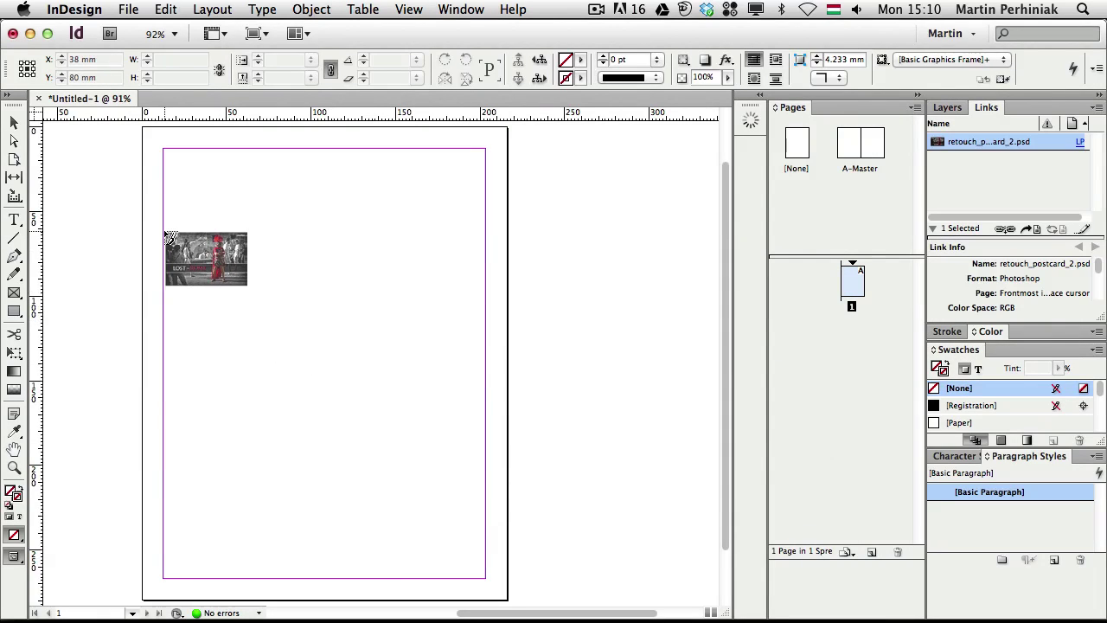
Step: Place retouch_postcard_2.psd as a 190.5 × 129.447 mm frame across the page, then select it
mouse_move(164, 234)
mouse_down()
mouse_move(413, 401)
mouse_move(487, 406)
mouse_up()
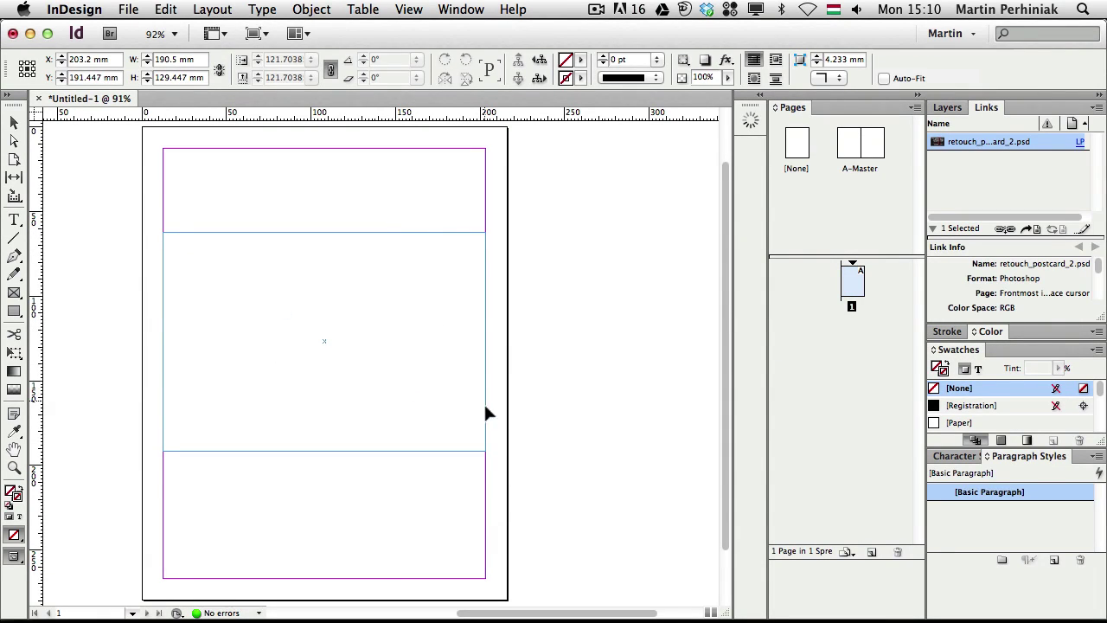
click(538, 346)
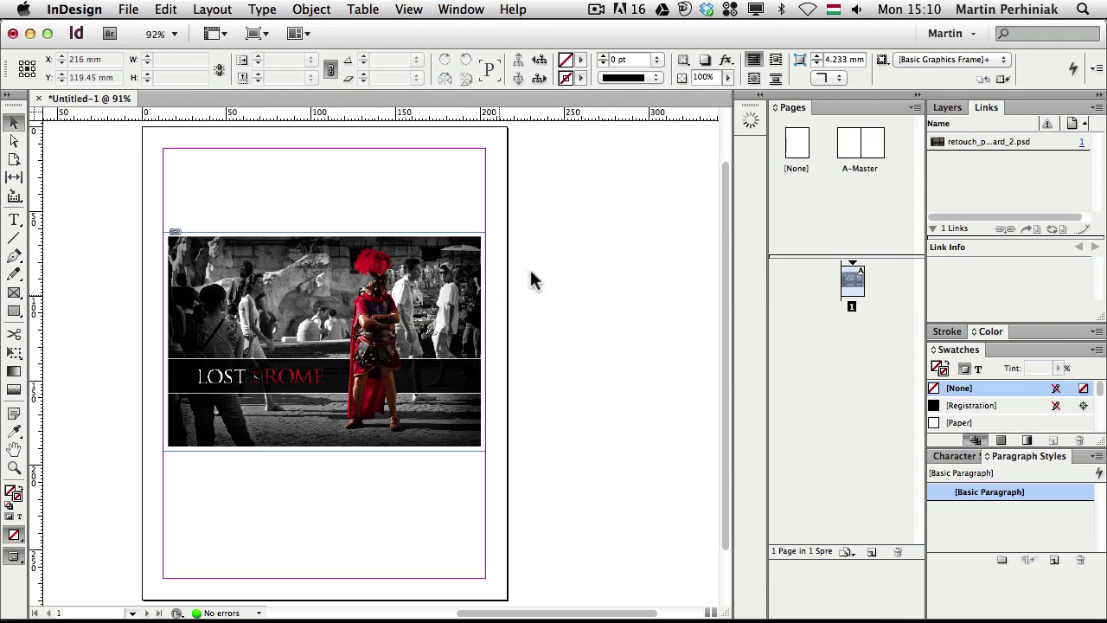
click(265, 440)
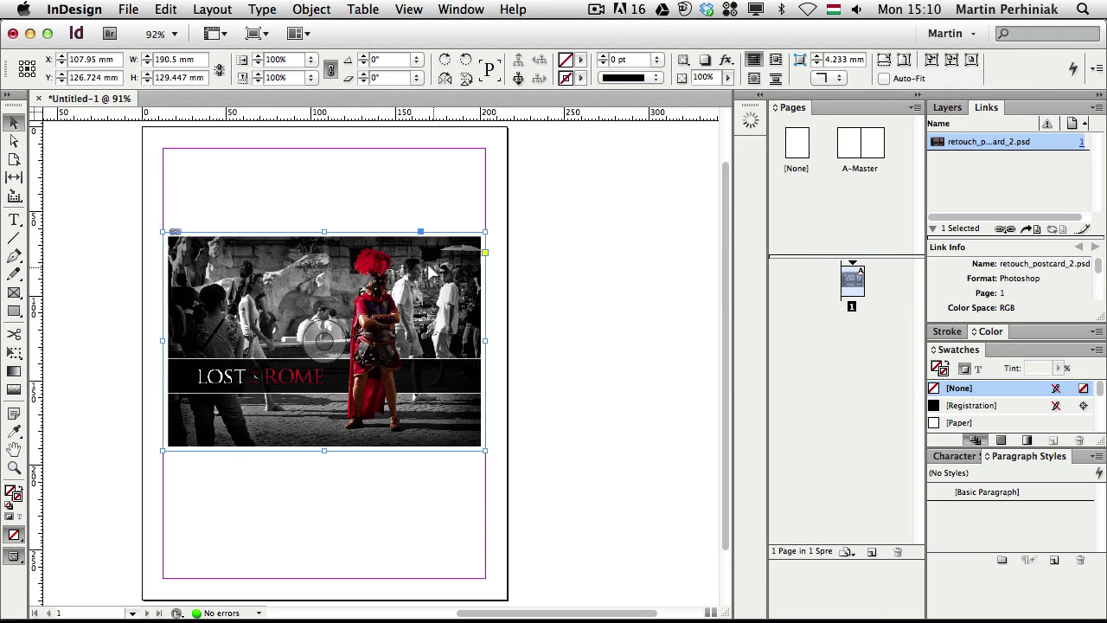
right_click(431, 273)
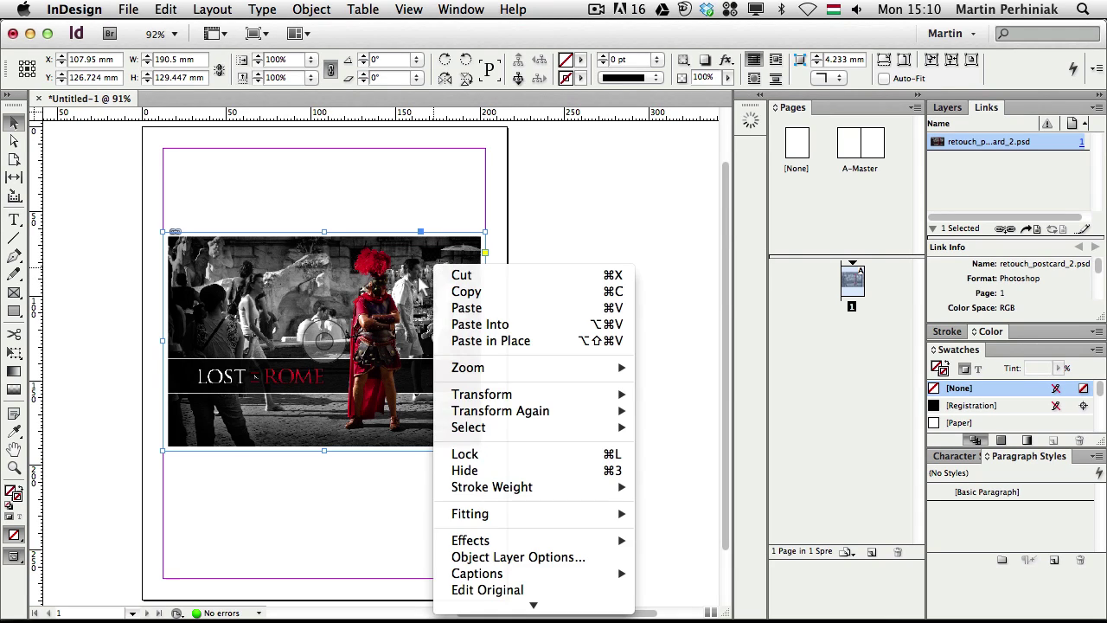
click(542, 558)
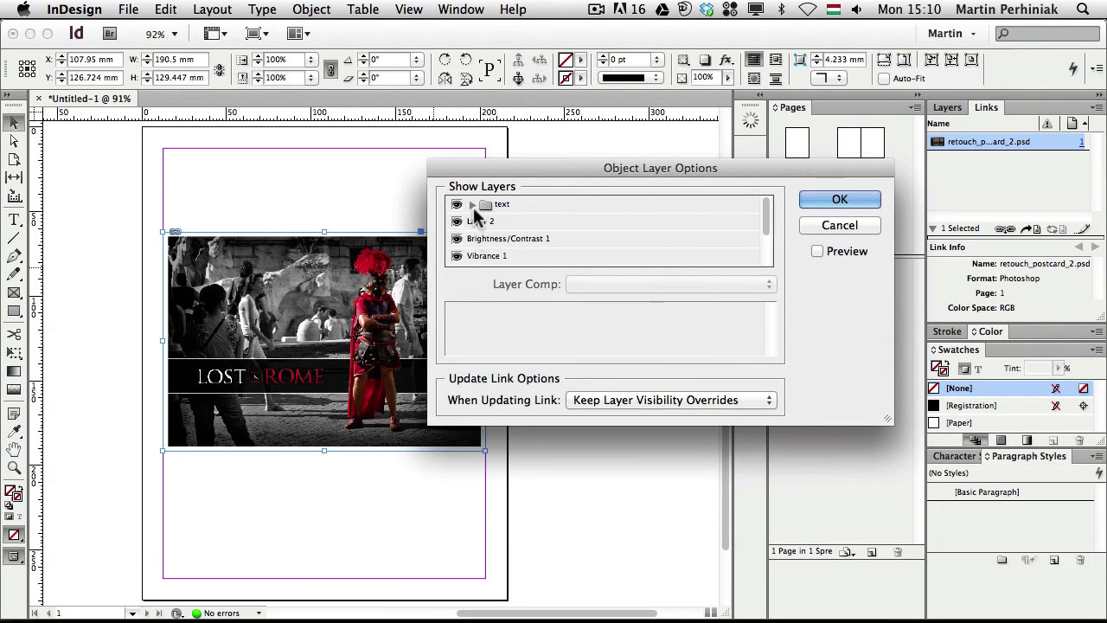
scroll(767, 225, down, 3)
drag(768, 225, 771, 248)
click(457, 221)
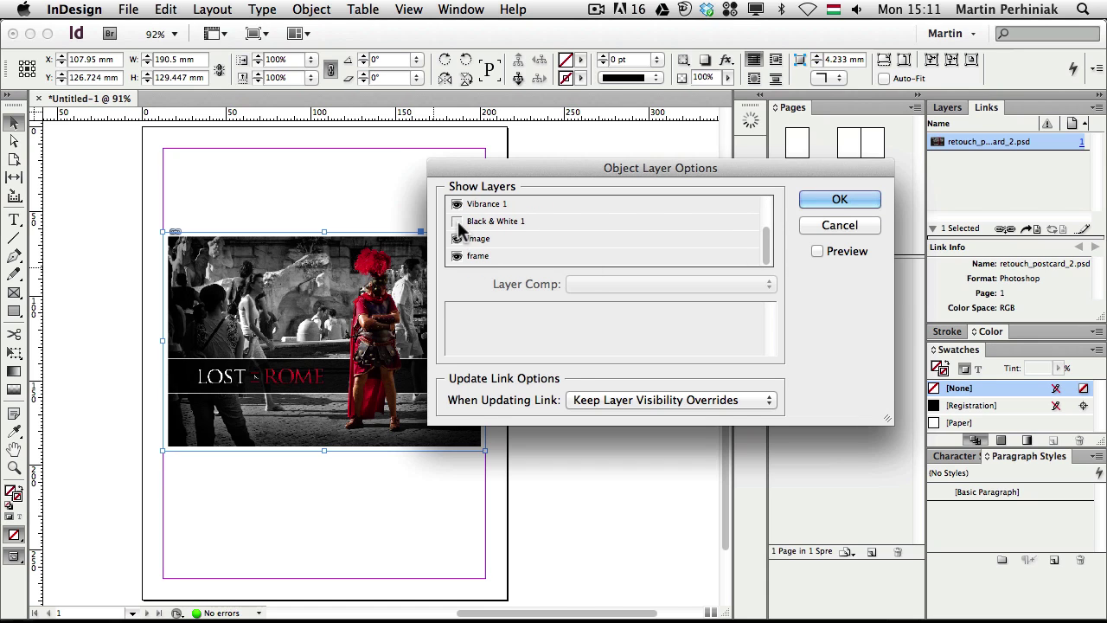
click(818, 251)
drag(630, 169, 788, 222)
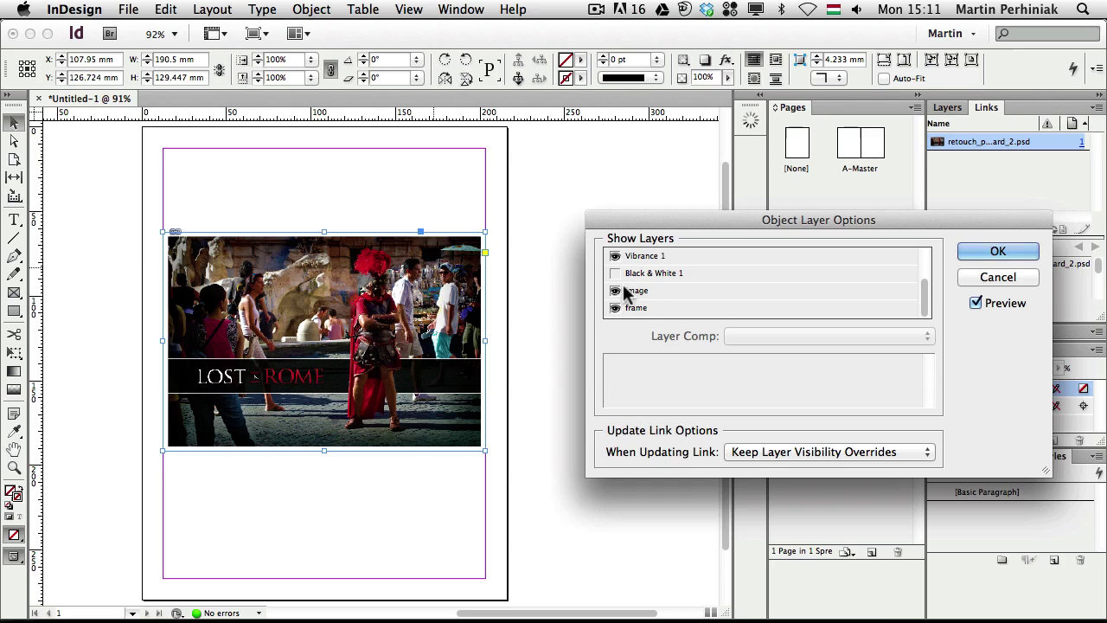
click(615, 256)
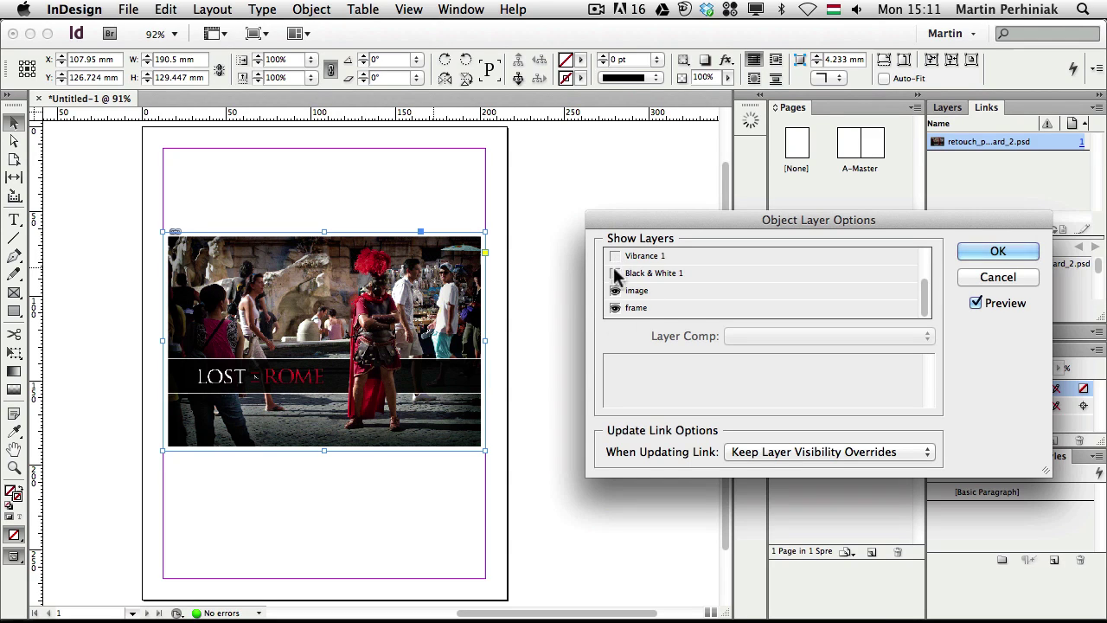
click(615, 291)
click(615, 291)
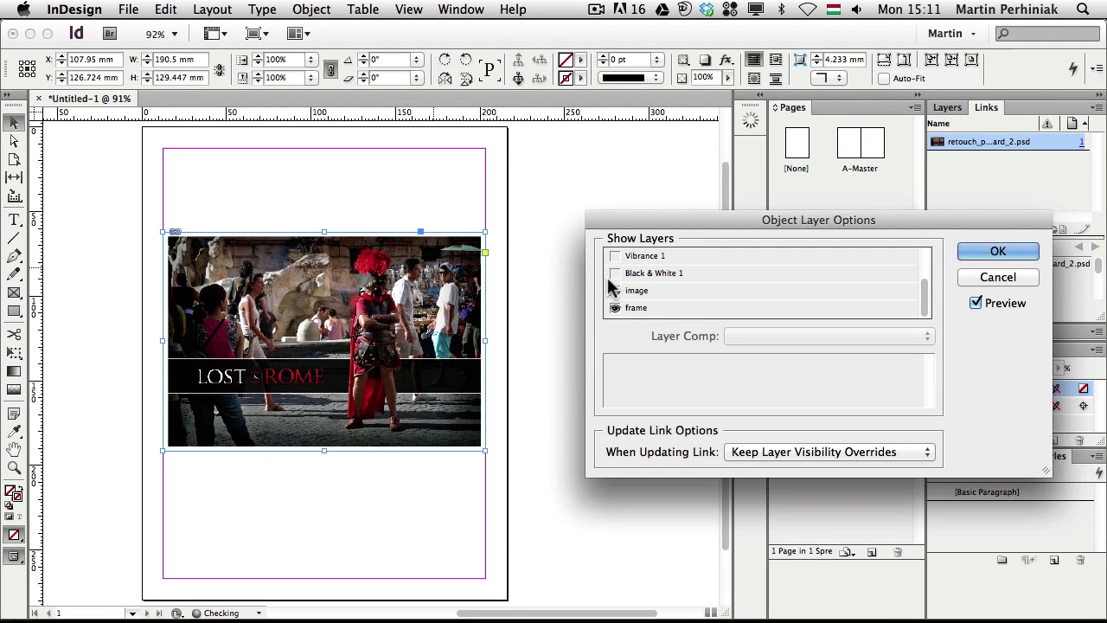
click(615, 256)
scroll(631, 268, up, 3)
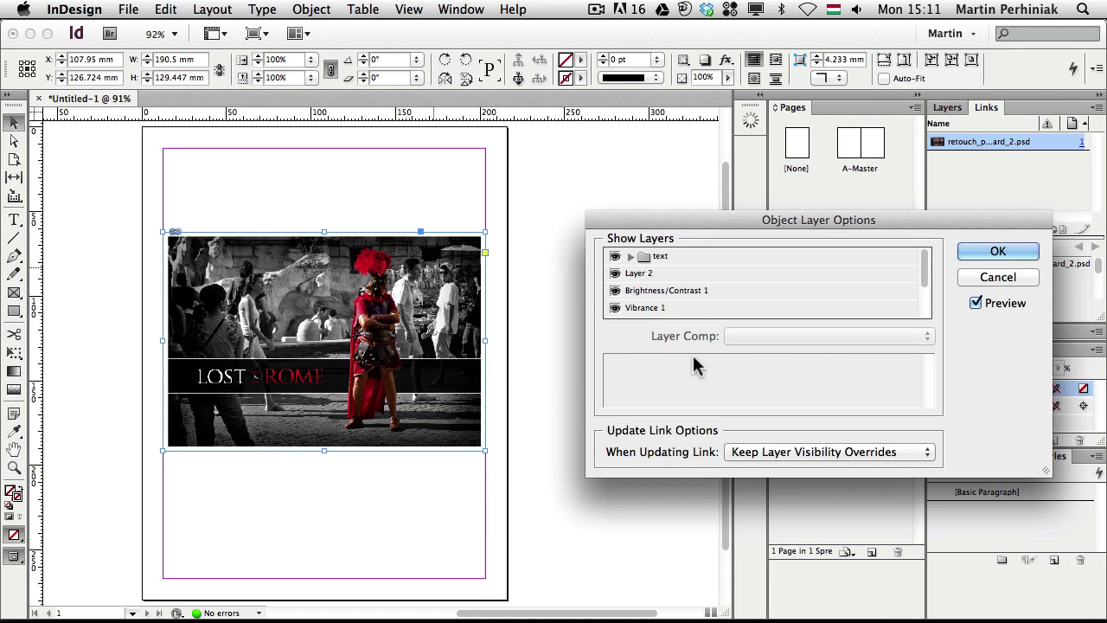
click(630, 257)
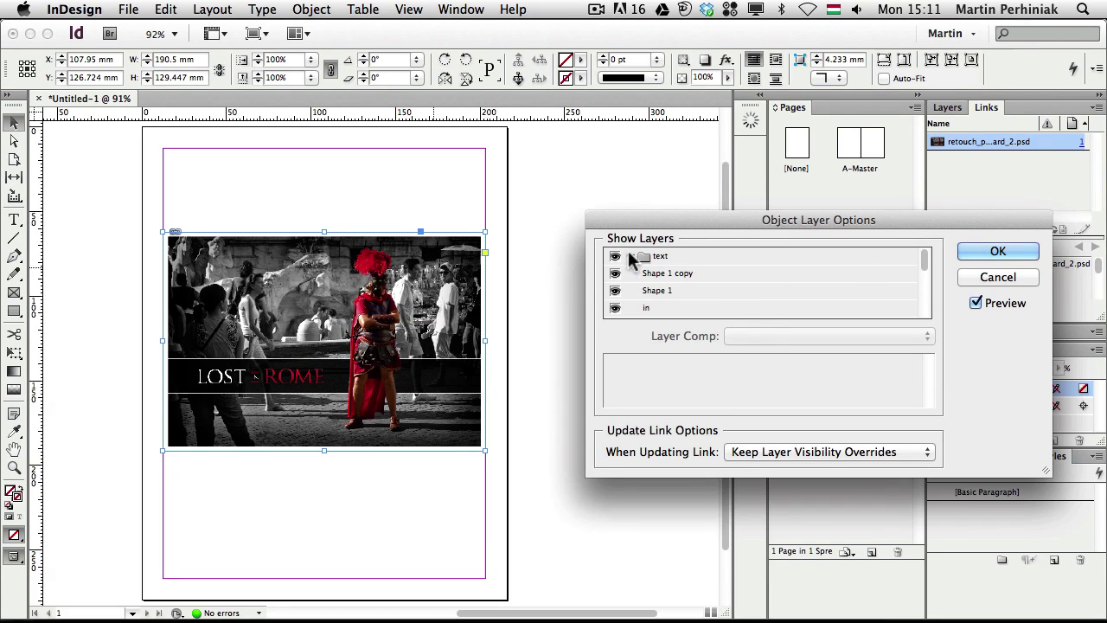
click(631, 257)
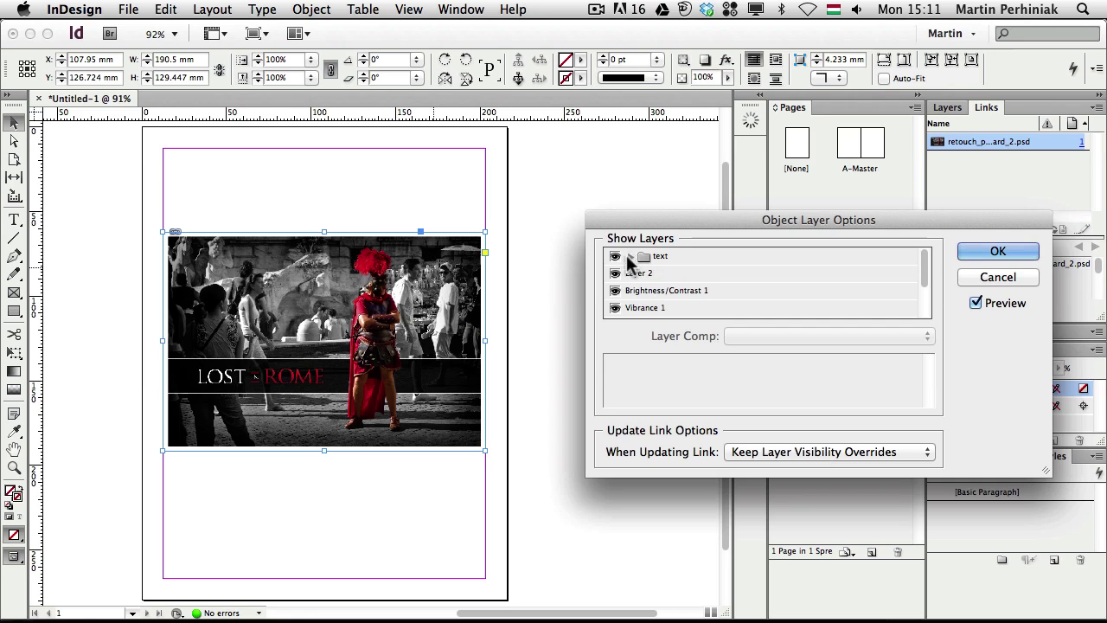
click(995, 278)
click(539, 271)
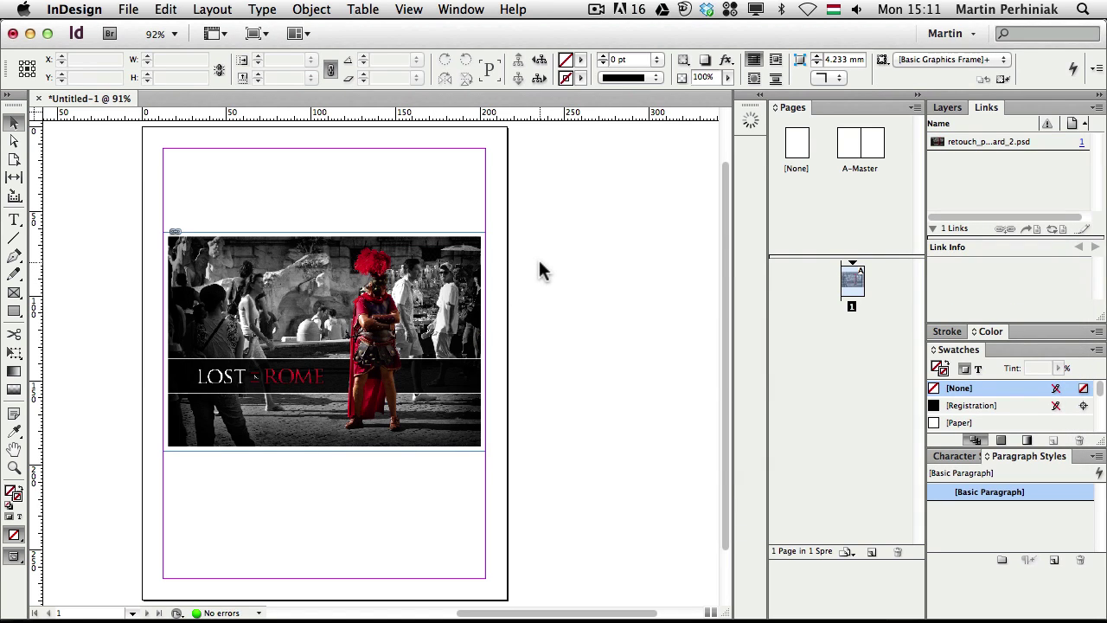